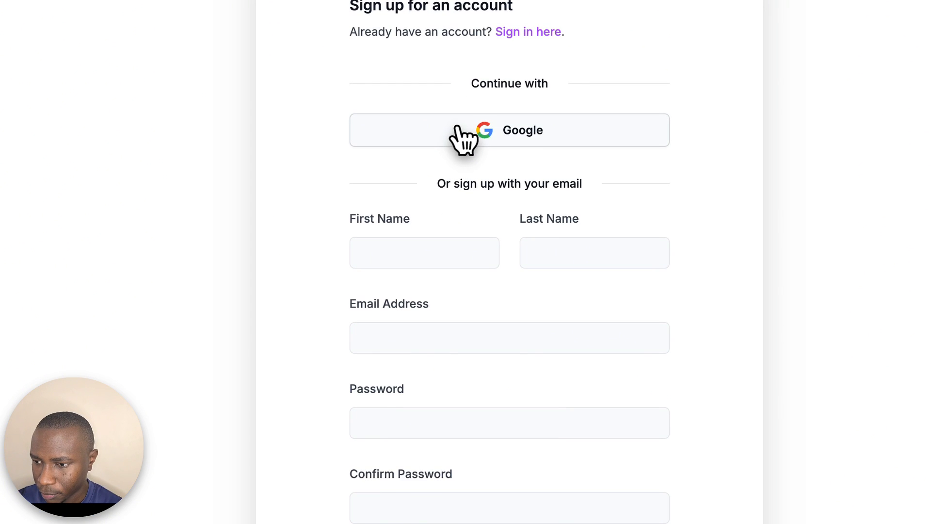
# Step: Sign up with Google and start a new chatbot trained from a website
pyautogui.click(459, 128)
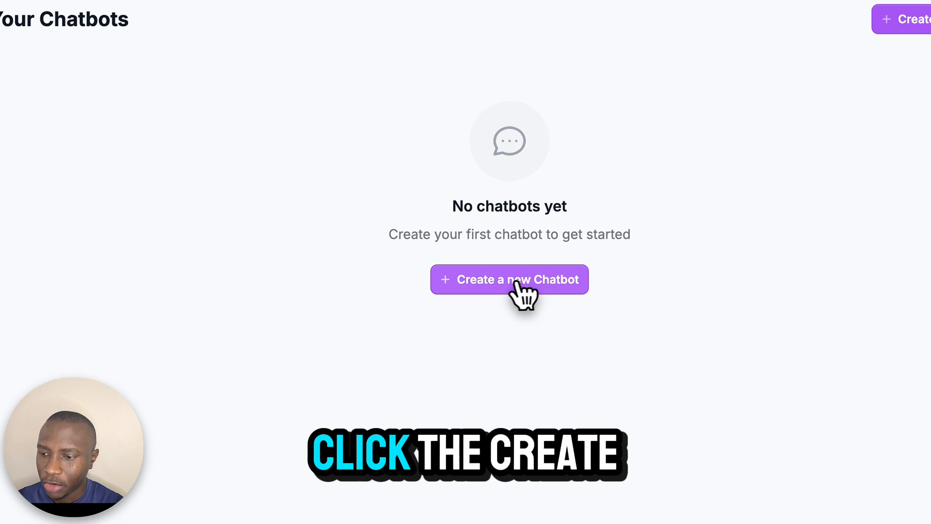
pyautogui.click(506, 282)
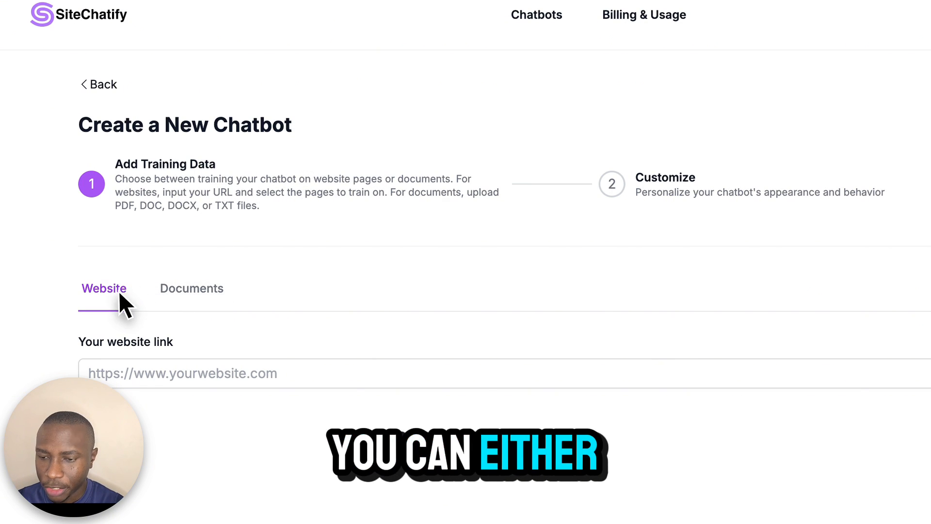
pyautogui.click(202, 307)
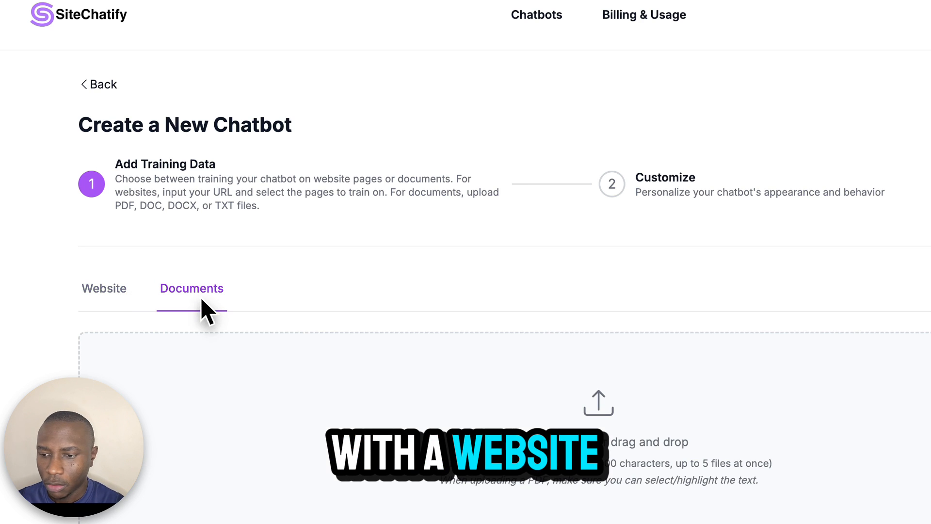
pyautogui.click(105, 293)
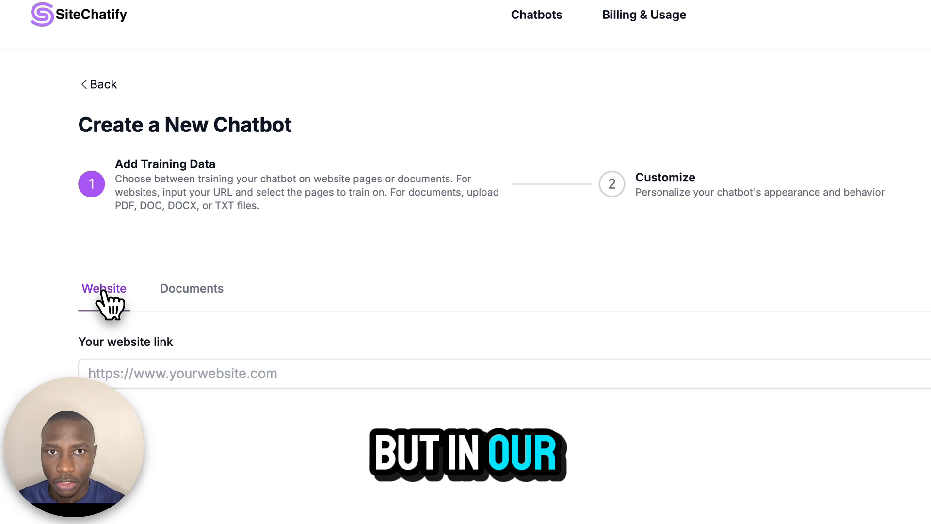
pyautogui.click(136, 374)
pyautogui.write('https://sitechatify.top/')
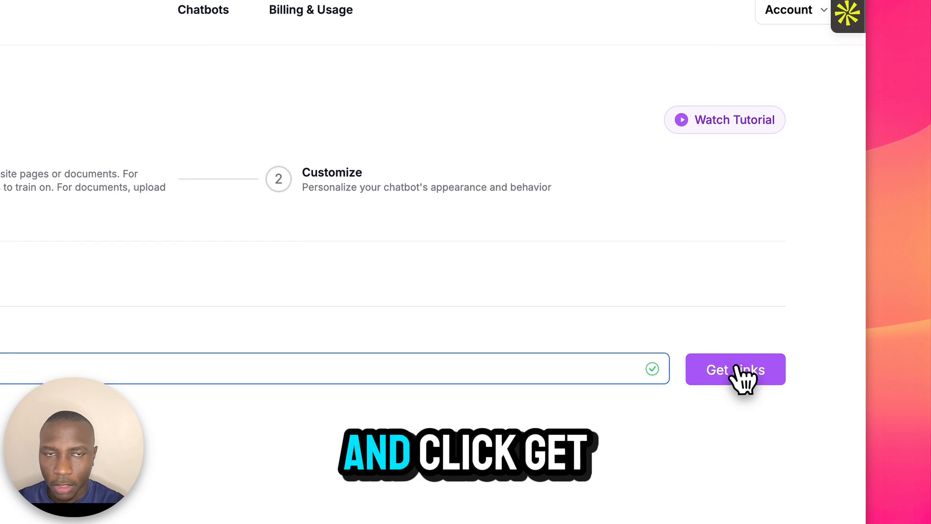
pyautogui.click(738, 370)
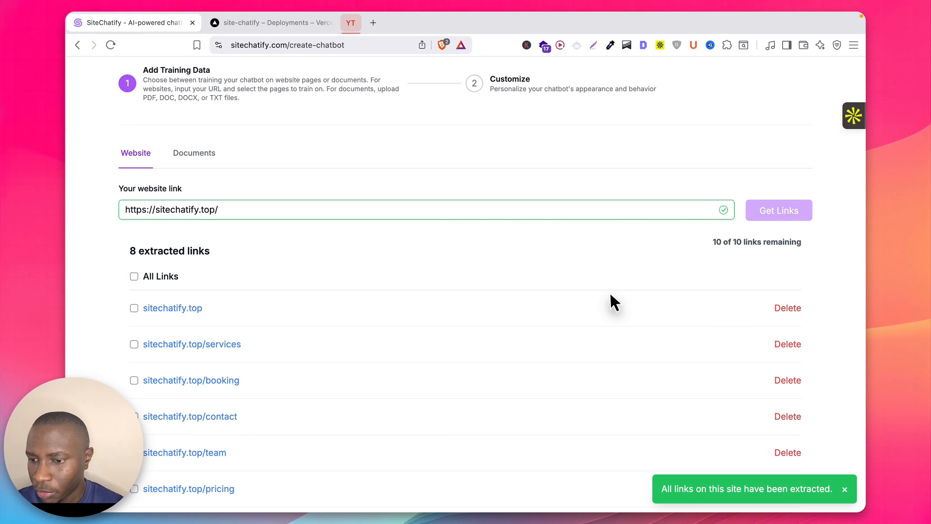
# Step: Review the 8 extracted page links, then proceed to the Customize step
pyautogui.scroll(-3, 611, 296)
pyautogui.scroll(-2, 610, 303)
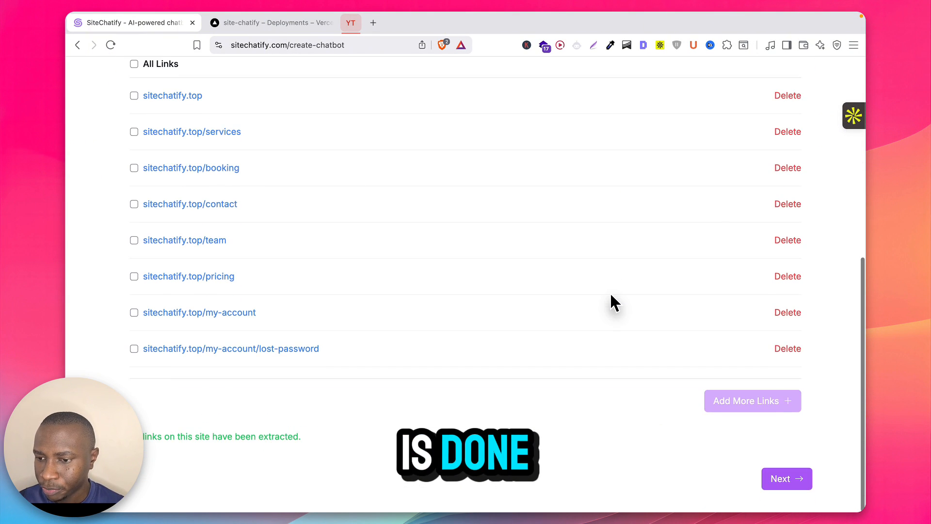
pyautogui.scroll(5, 315, 167)
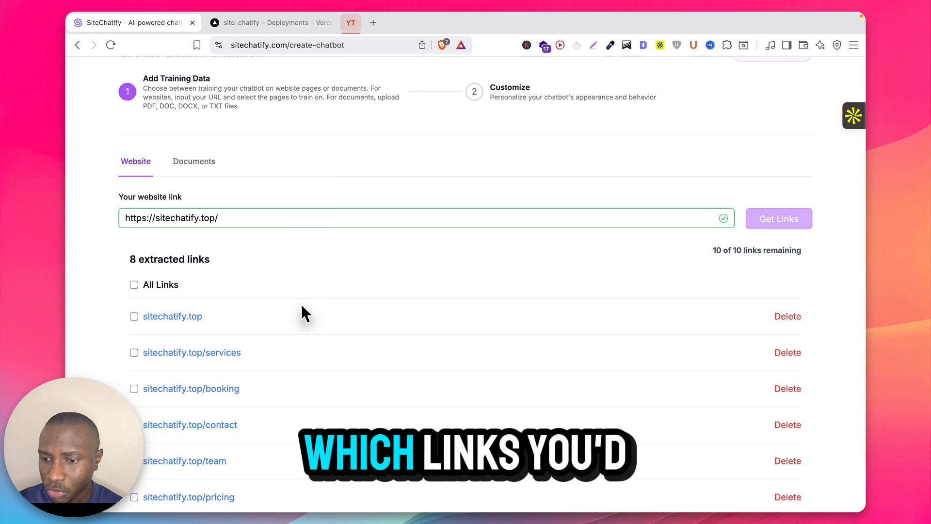
pyautogui.scroll(-1, 301, 308)
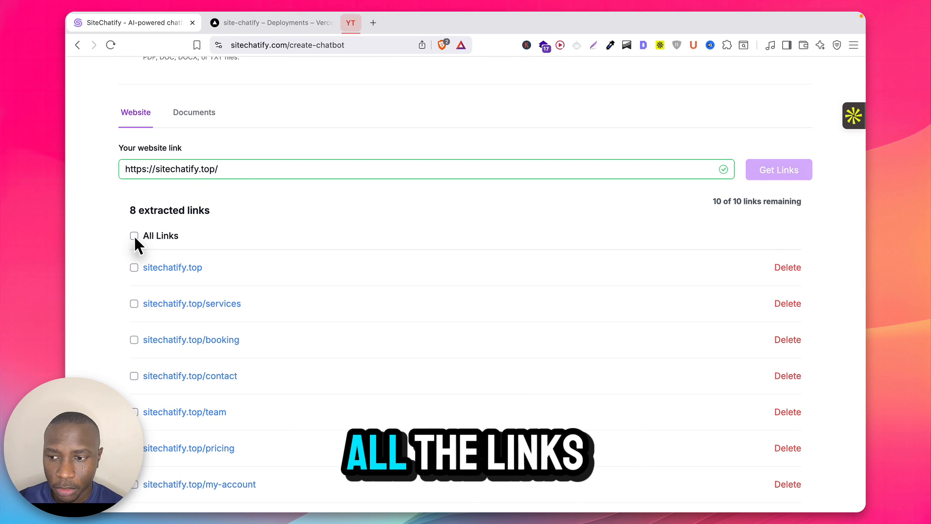
pyautogui.scroll(-1, 278, 290)
pyautogui.scroll(-1, 278, 290)
pyautogui.scroll(-1, 277, 290)
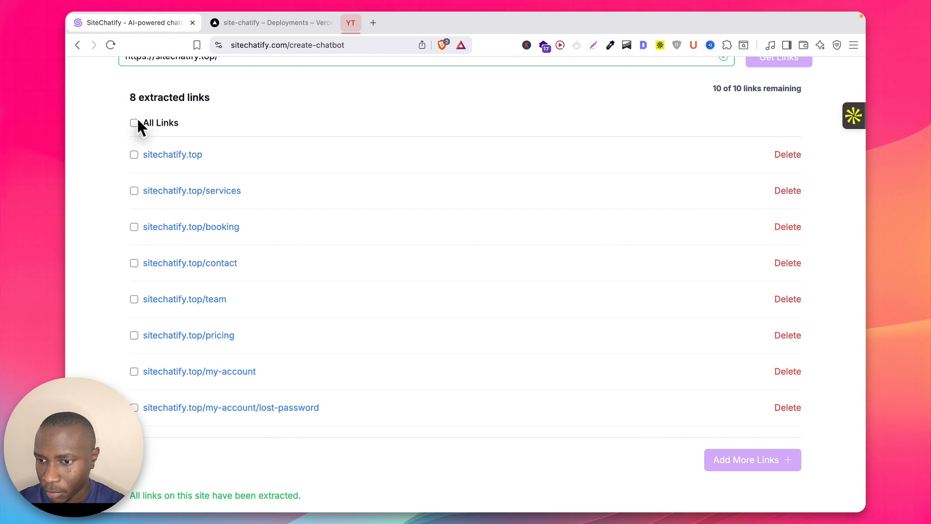
pyautogui.scroll(-3, 436, 292)
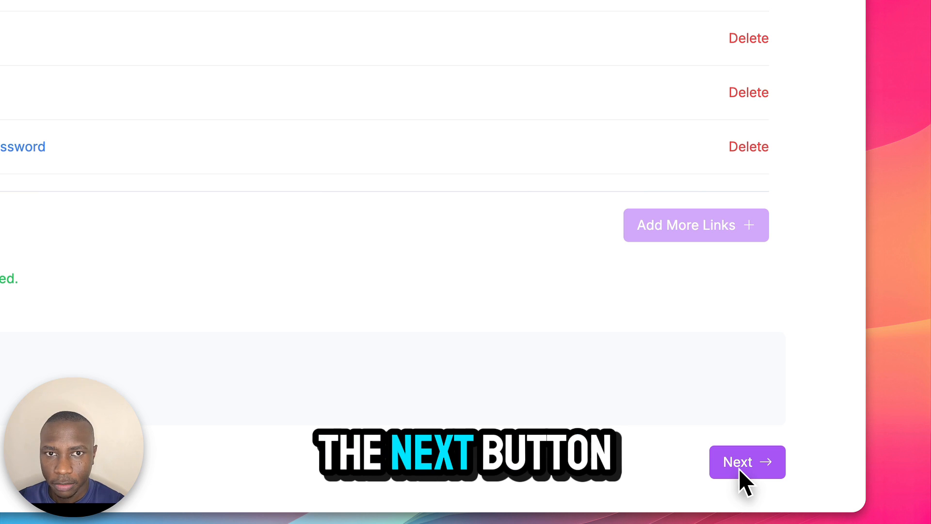
pyautogui.click(739, 470)
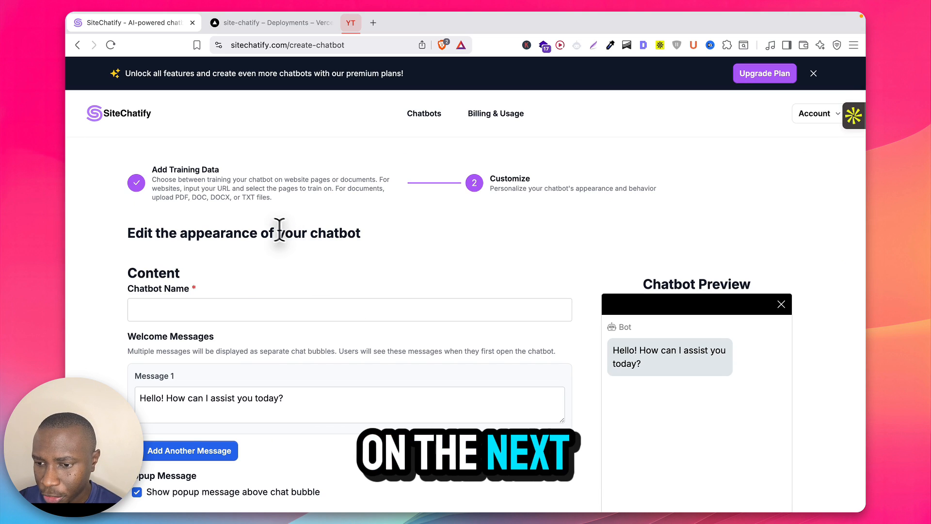
# Step: Name the chatbot 'SiteChatify Gym' and set its placeholder to 'Ask me about SiteChatify...'
pyautogui.click(219, 310)
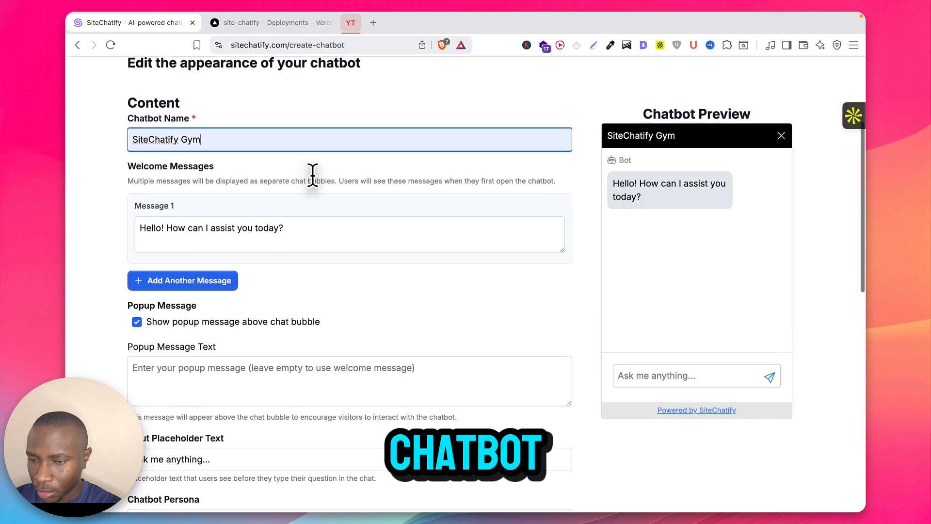
pyautogui.scroll(1, 313, 175)
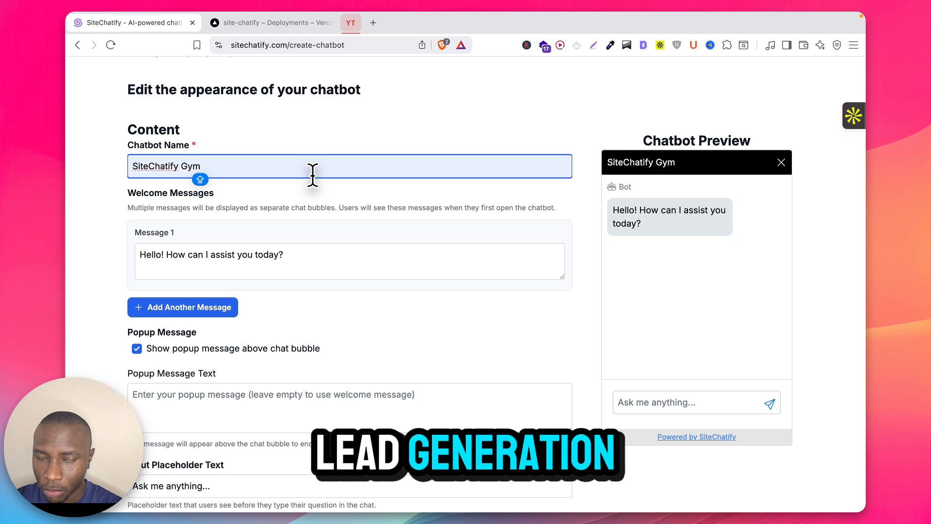
pyautogui.scroll(-5, 333, 246)
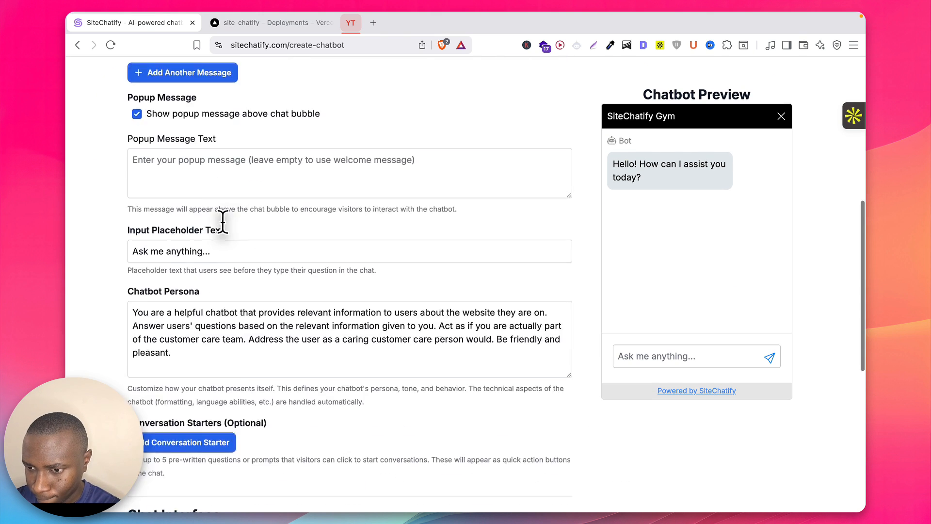
pyautogui.scroll(-2, 222, 222)
pyautogui.doubleClick(201, 171)
pyautogui.press('BackSpace')
pyautogui.hotkey('ctrl', 'z')
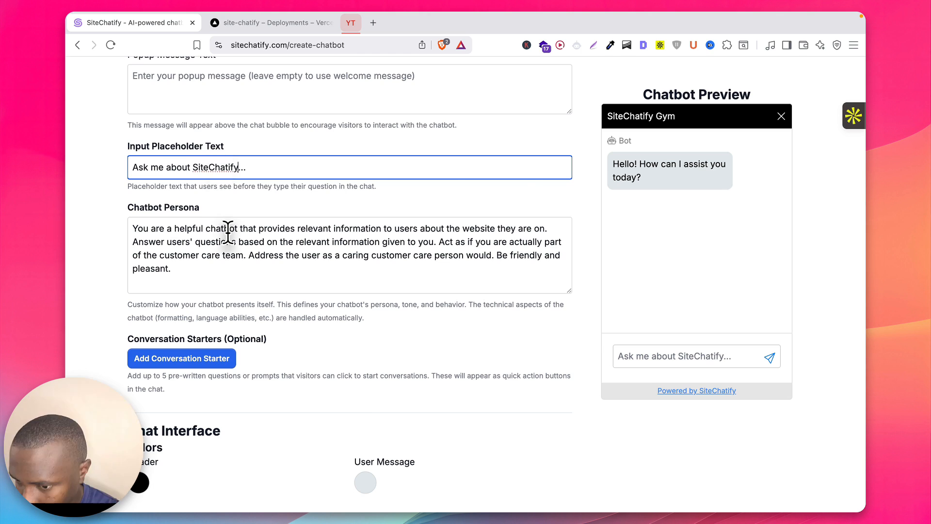
pyautogui.scroll(-6, 225, 233)
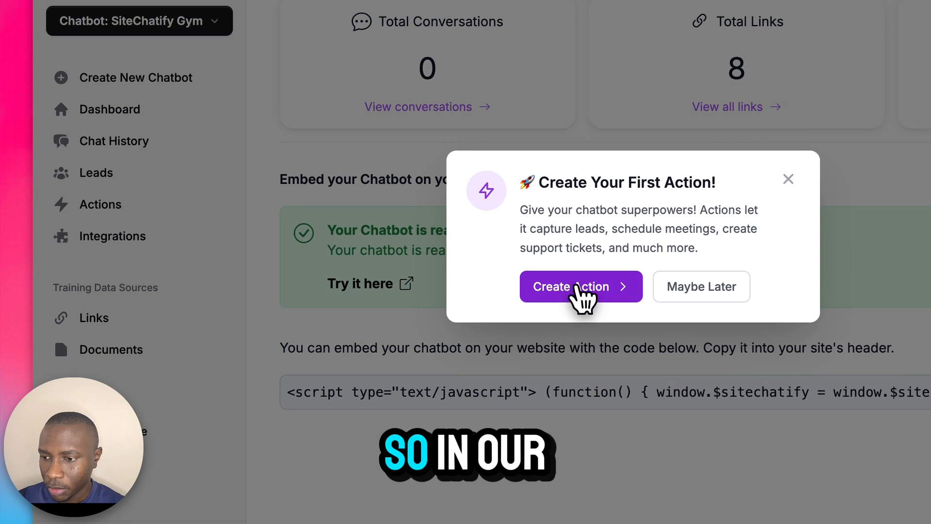
# Step: Create a 'Lead Capture Form' action of type Lead Capture Form, described 'Collect lead contact information.'
pyautogui.click(434, 324)
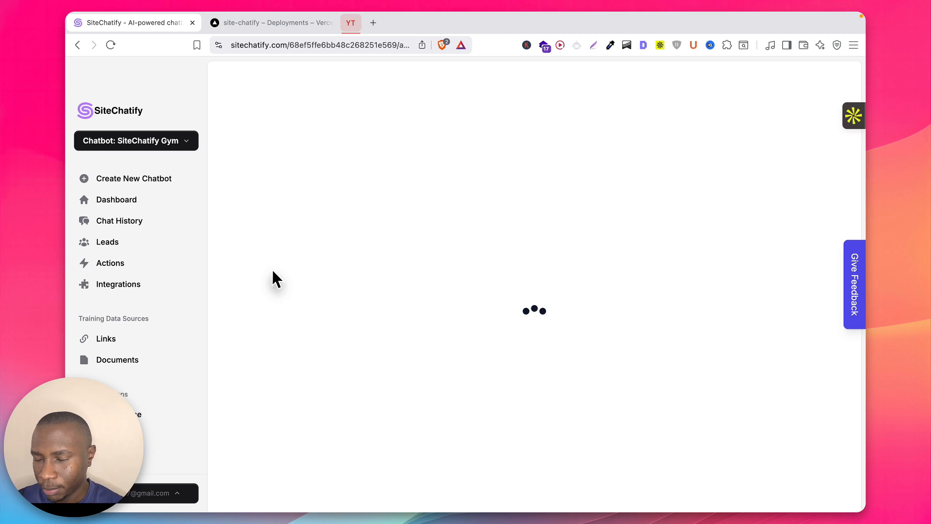
pyautogui.click(485, 438)
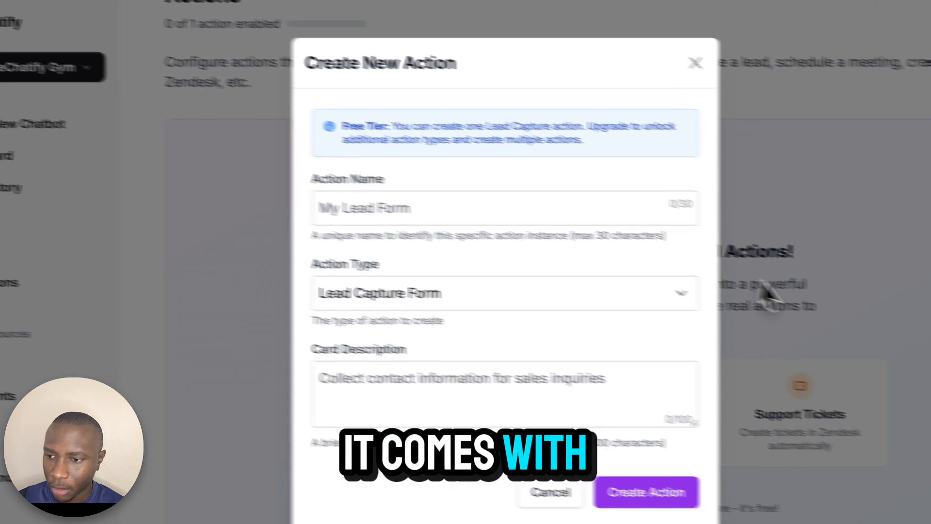
pyautogui.click(385, 202)
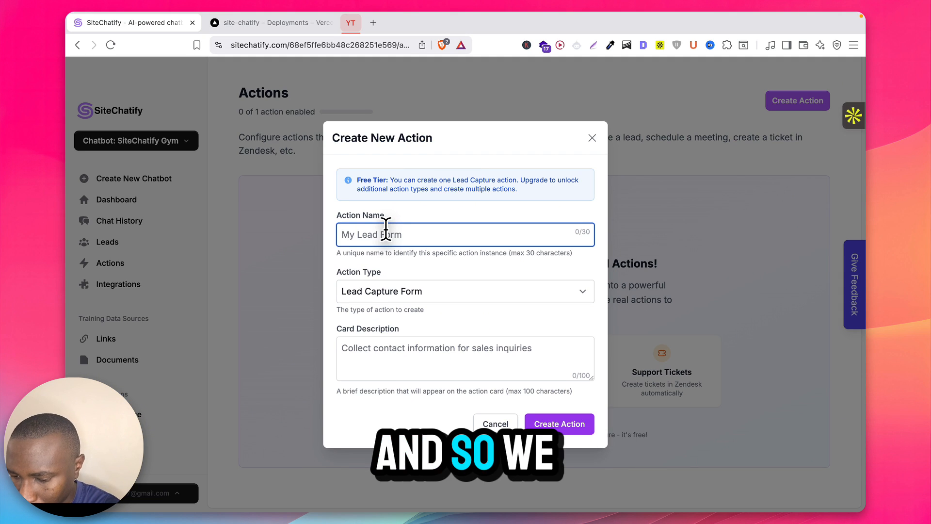
pyautogui.write('Lead Cap')
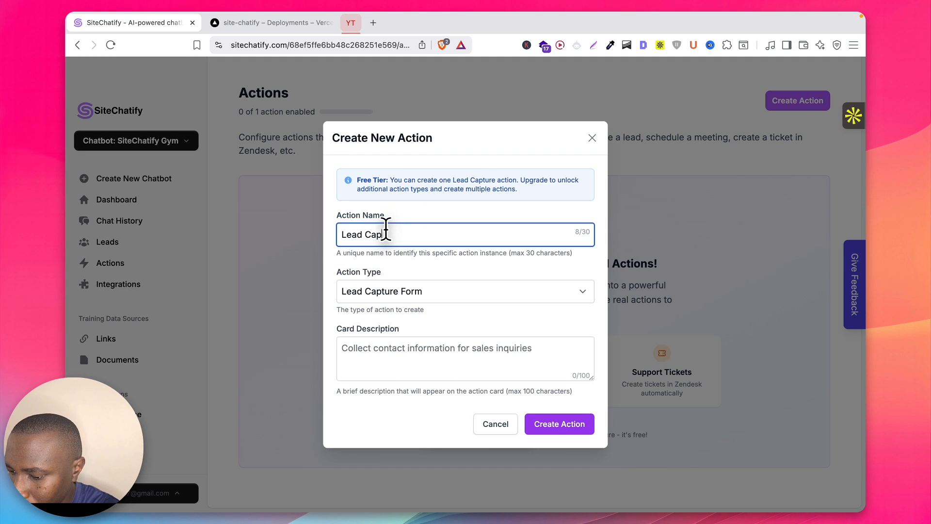
pyautogui.write('ture Form')
pyautogui.press('Tab')
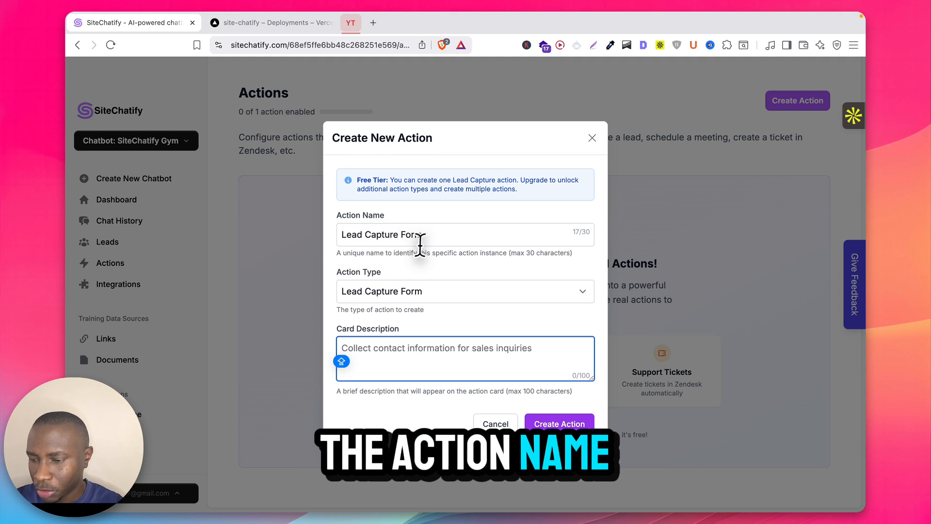
pyautogui.click(380, 292)
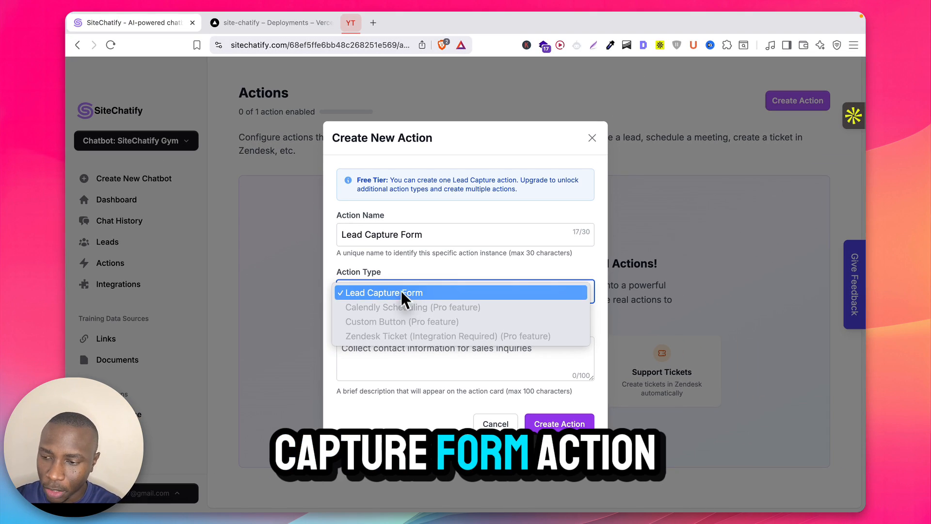
pyautogui.click(433, 181)
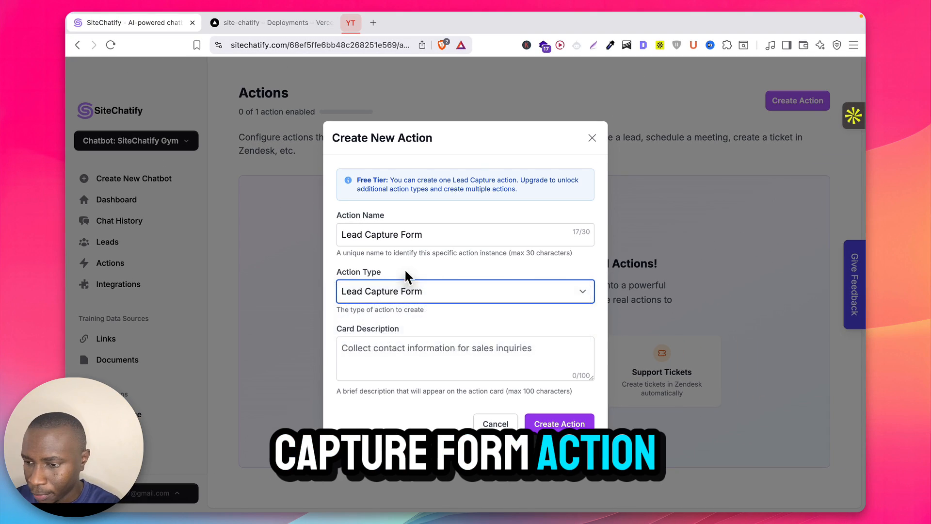
pyautogui.click(368, 347)
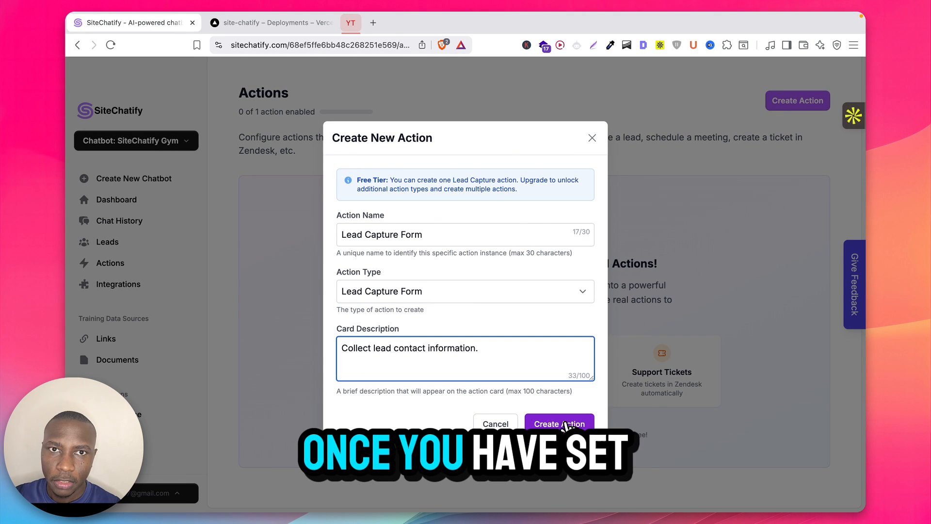
pyautogui.click(568, 428)
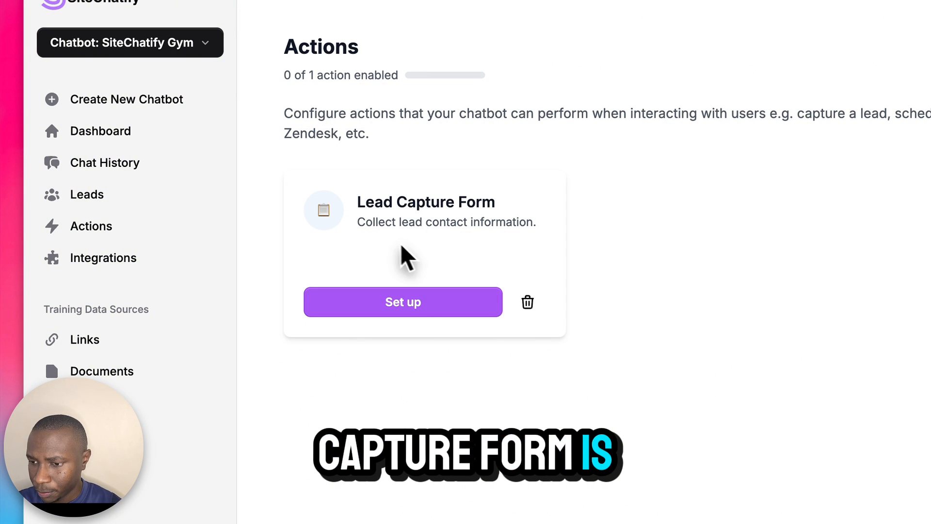
# Step: Set the lead capture trigger to 'When the user asks for a private trainer'
pyautogui.click(416, 302)
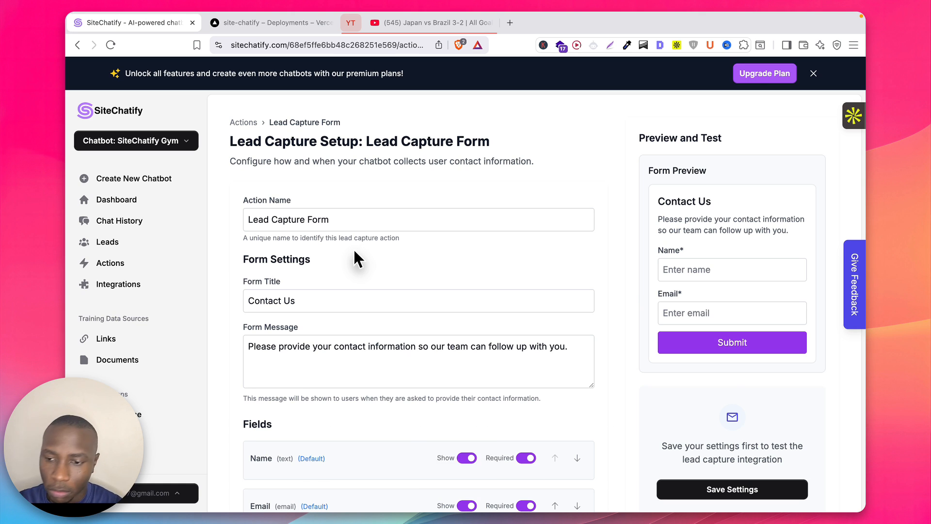
pyautogui.scroll(-10, 354, 257)
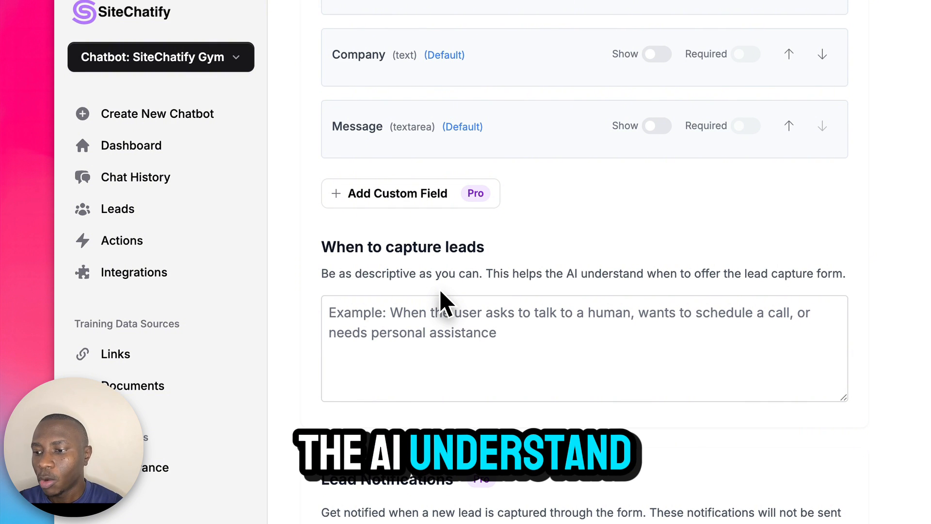
pyautogui.click(462, 312)
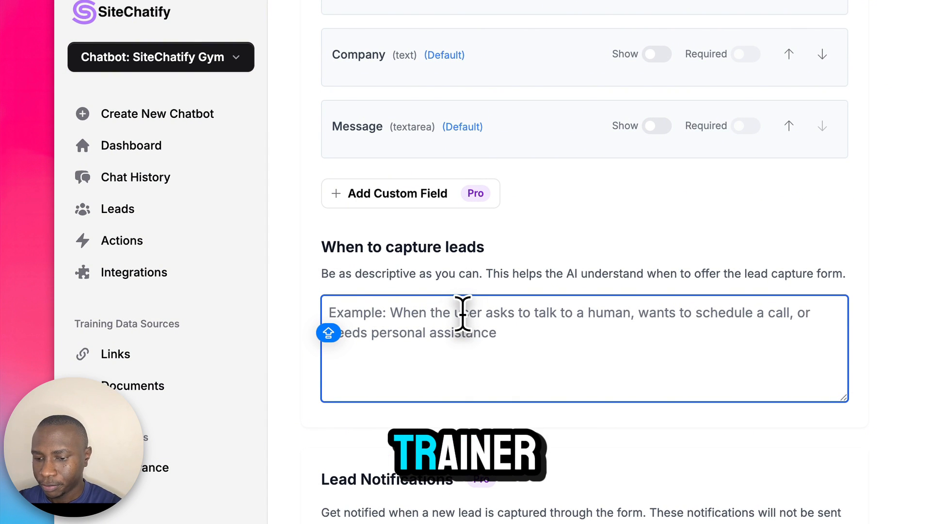
pyautogui.write('When the user asks for a private train')
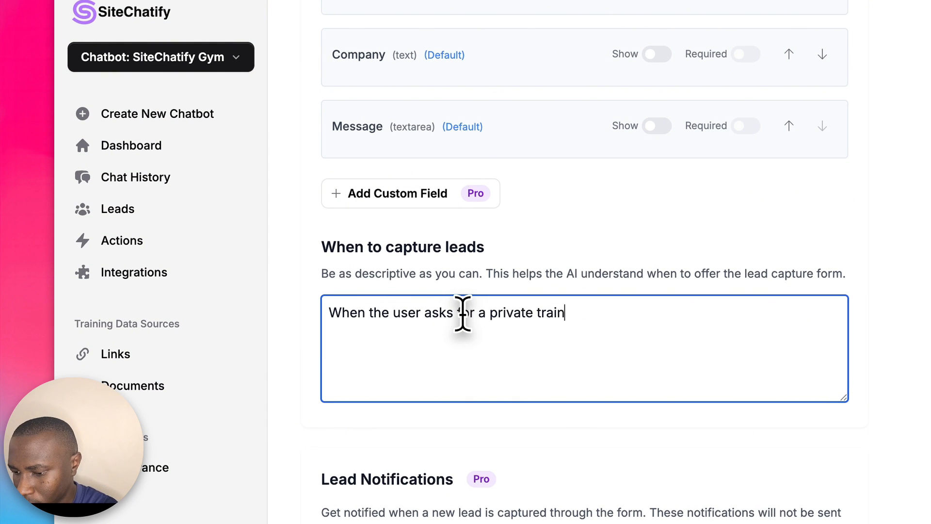
pyautogui.write('er')
# Step: Show an optional Phone Number field in the lead form
pyautogui.scroll(5, 442, 137)
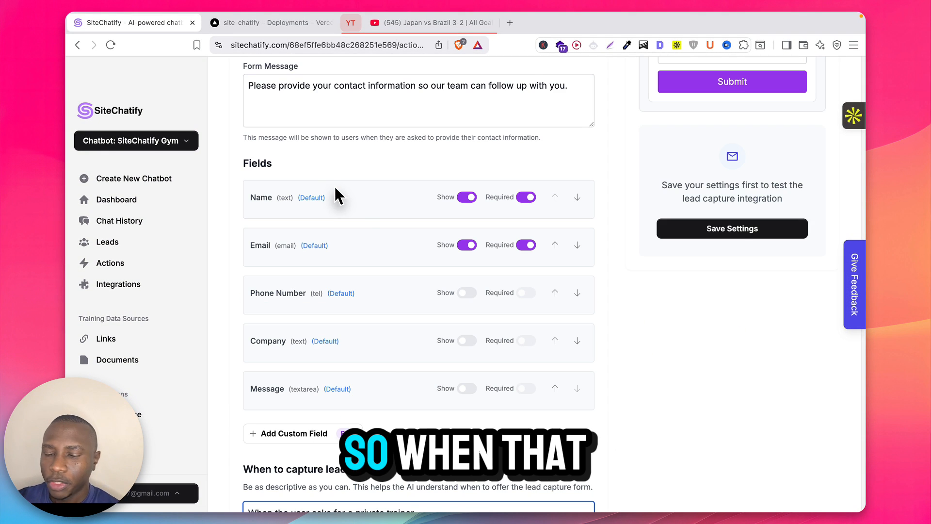
pyautogui.scroll(1, 277, 249)
pyautogui.scroll(1, 388, 257)
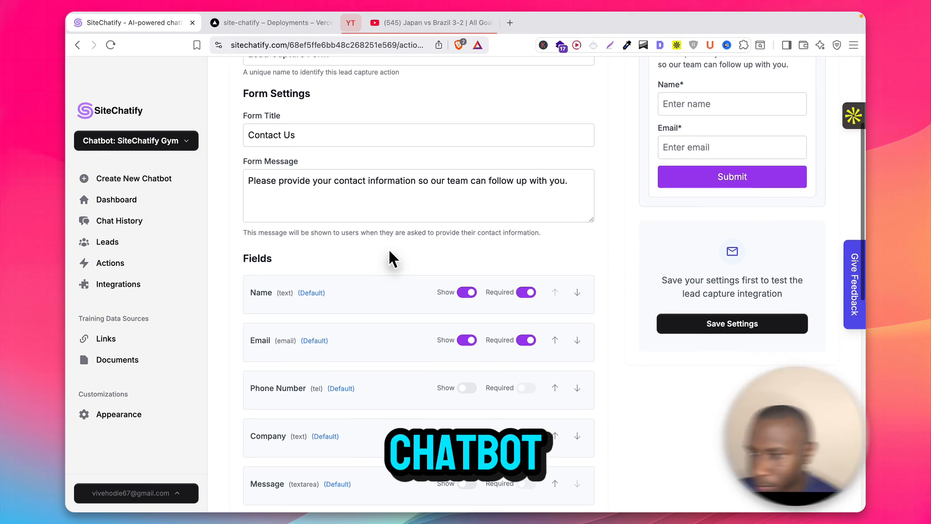
pyautogui.scroll(1, 306, 357)
pyautogui.scroll(-1, 306, 359)
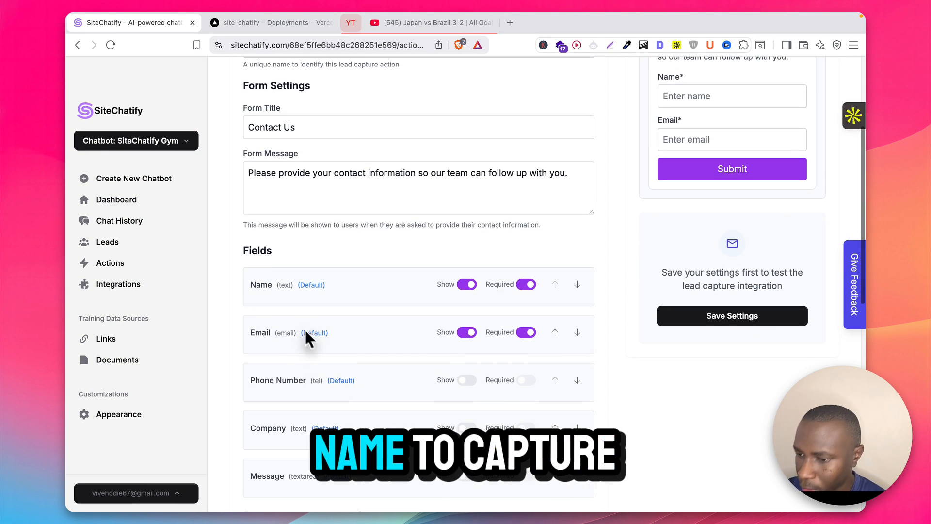
pyautogui.scroll(-2, 383, 325)
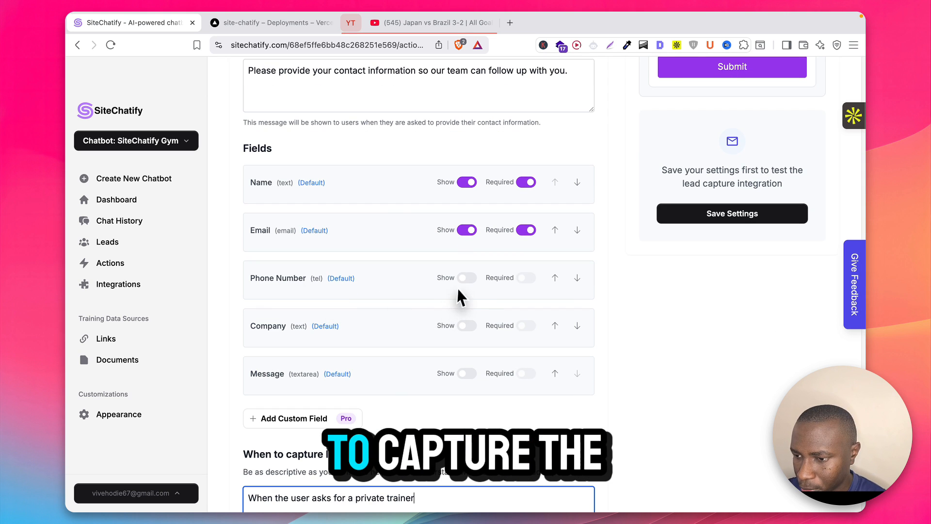
pyautogui.click(467, 278)
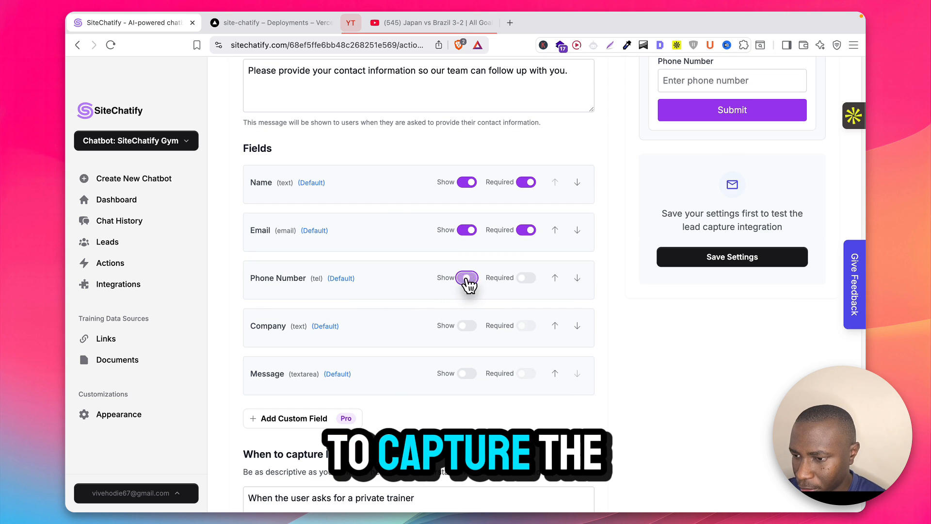
pyautogui.click(528, 279)
pyautogui.click(528, 280)
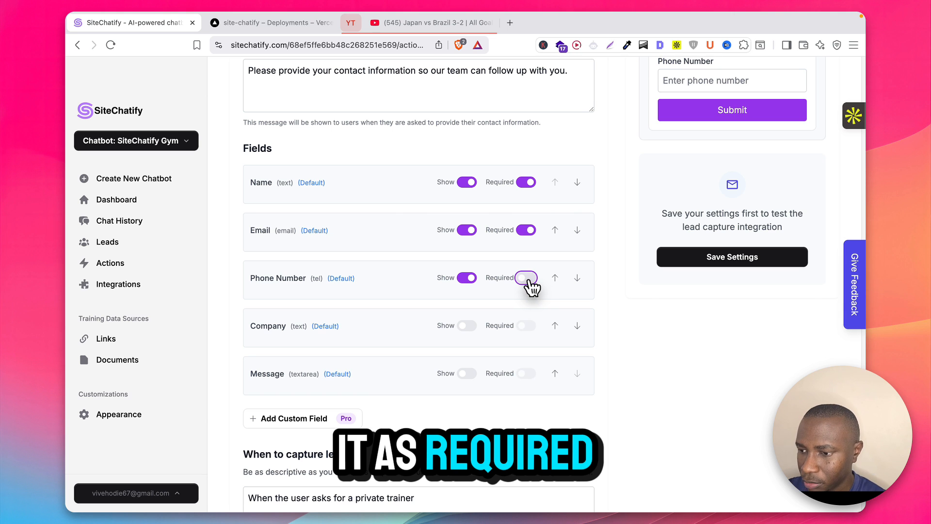
# Step: End the form message with 'on your request.', trim the form title, and save the settings
pyautogui.scroll(3, 532, 289)
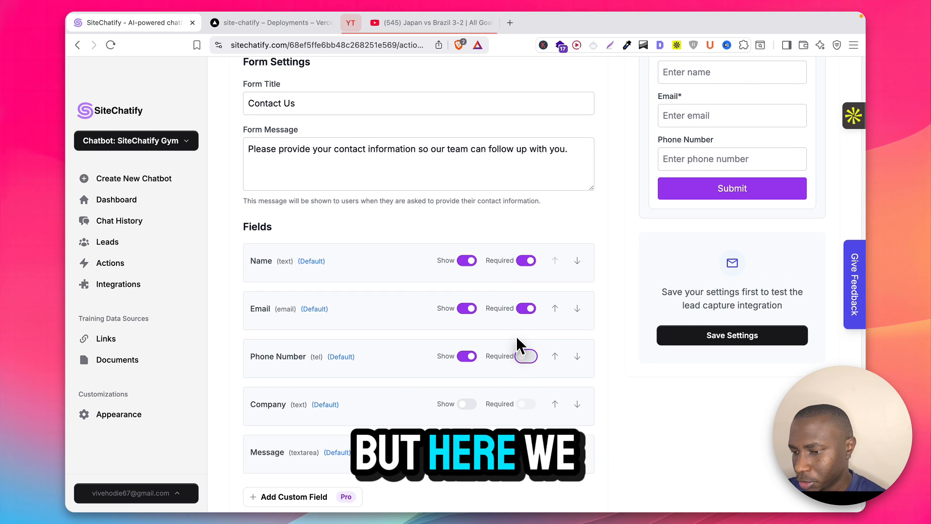
pyautogui.scroll(2, 520, 332)
pyautogui.scroll(-5, 524, 328)
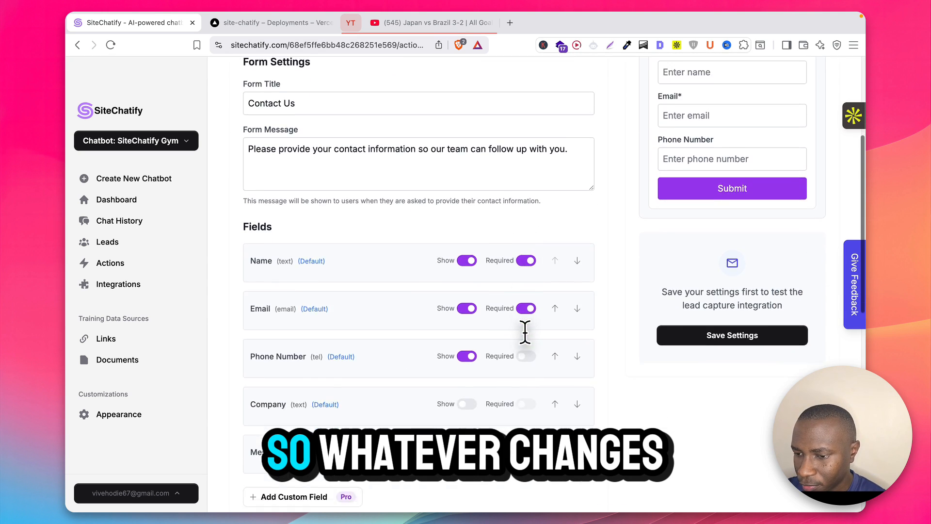
pyautogui.scroll(5, 468, 238)
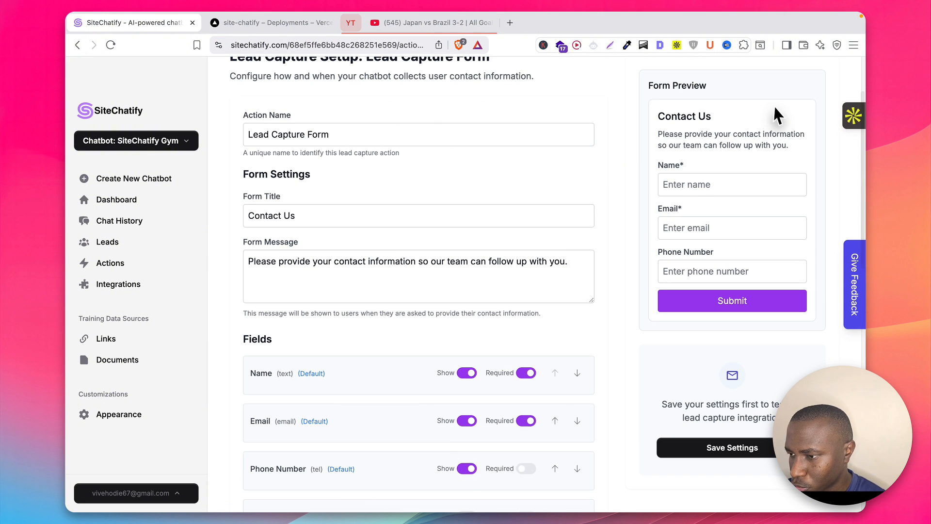
pyautogui.scroll(1, 774, 106)
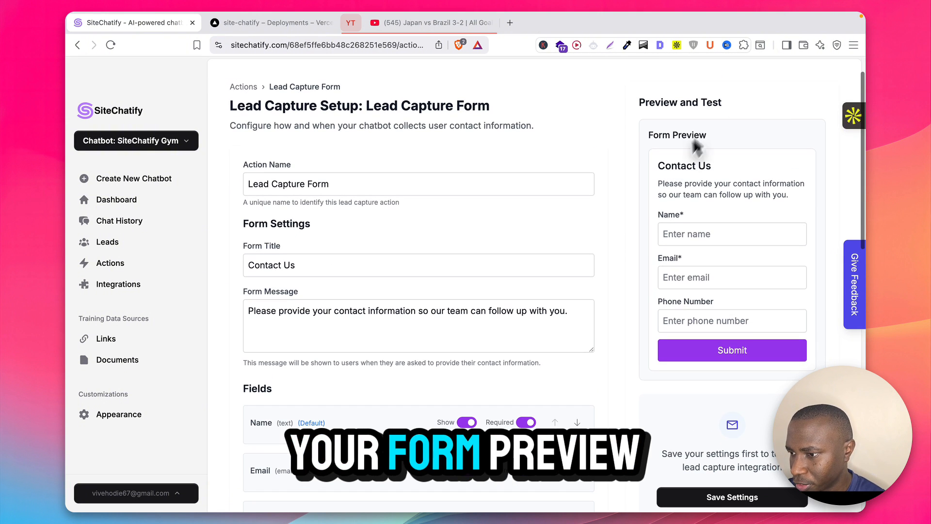
pyautogui.scroll(-1, 681, 152)
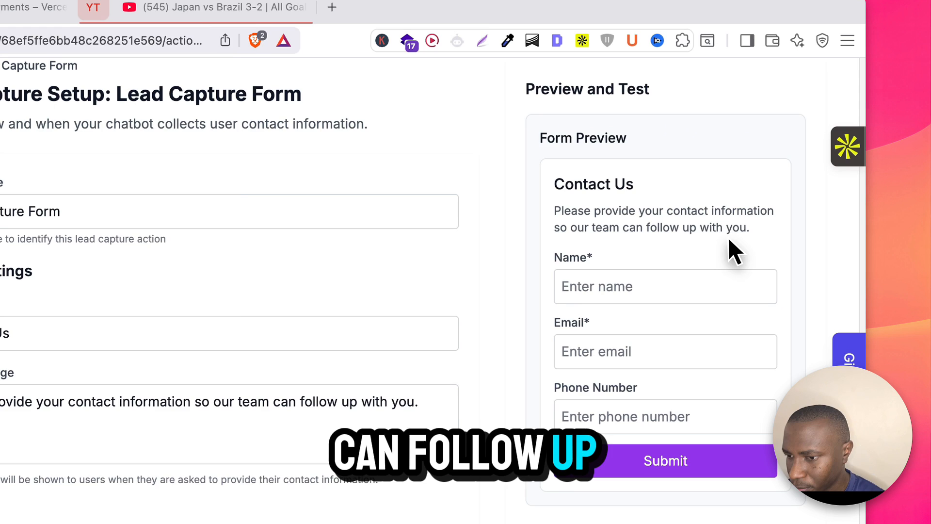
pyautogui.click(425, 403)
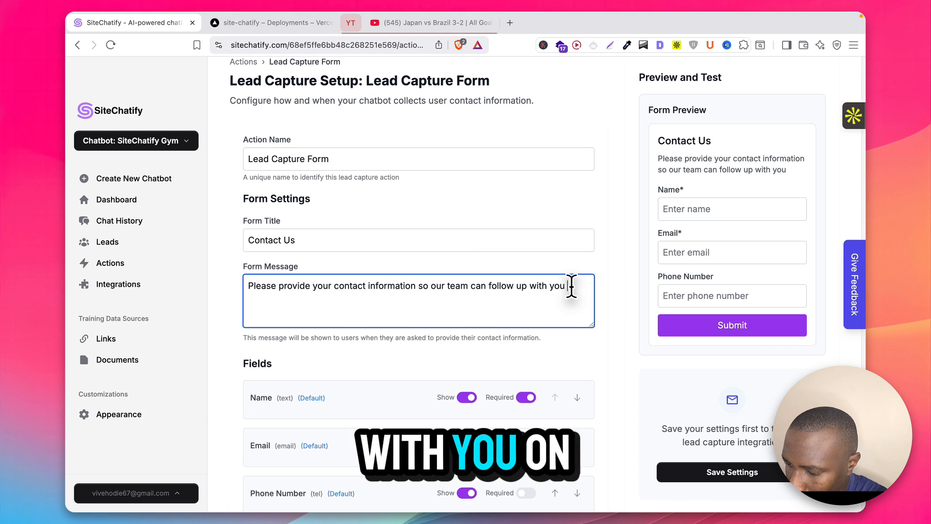
pyautogui.press('BackSpace')
pyautogui.write('on your')
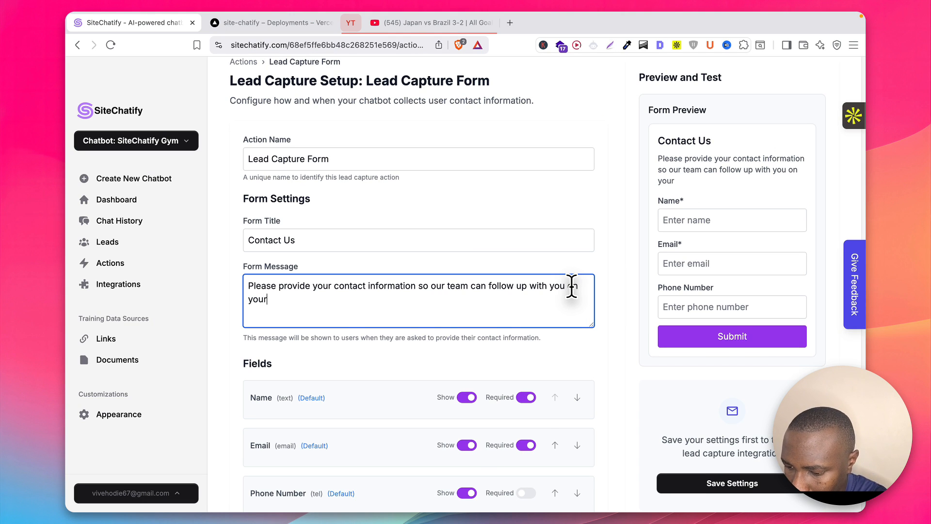
pyautogui.write(' request.')
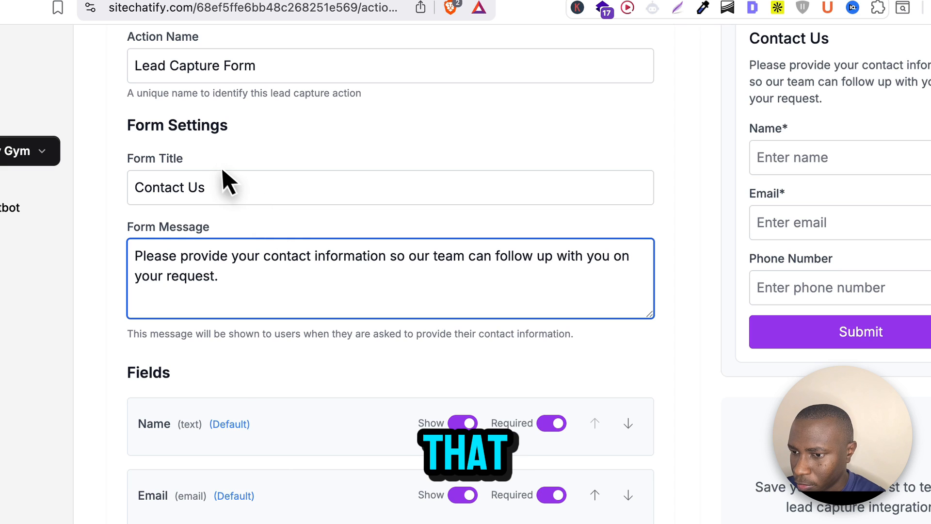
pyautogui.scroll(1, 304, 153)
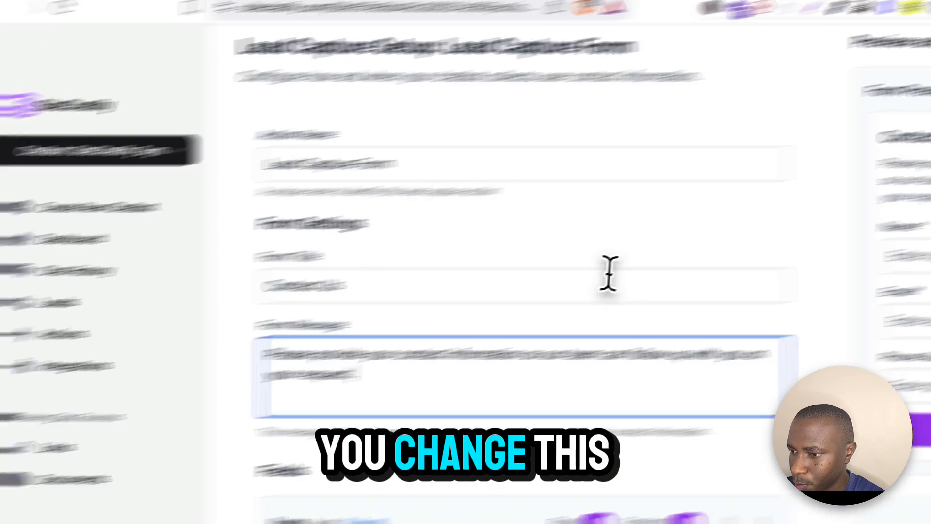
pyautogui.click(346, 289)
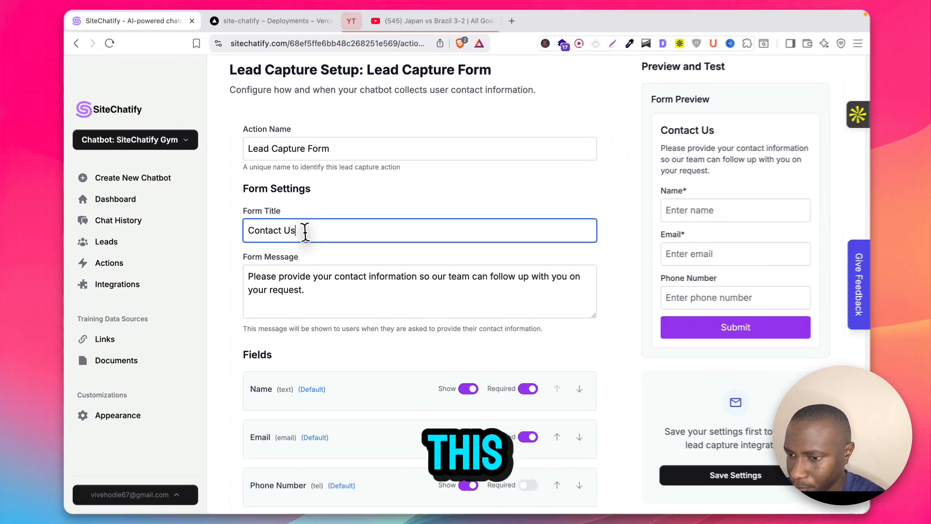
pyautogui.press('BackSpace')
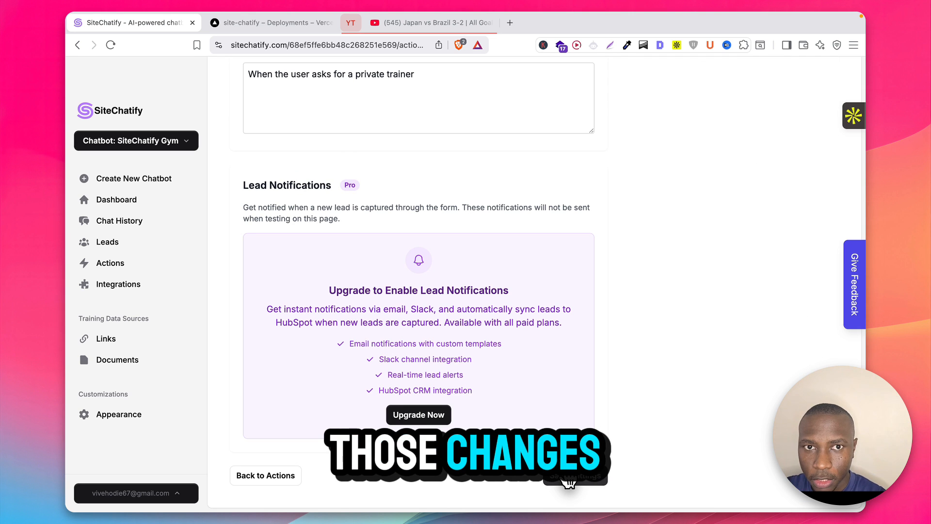
pyautogui.click(569, 477)
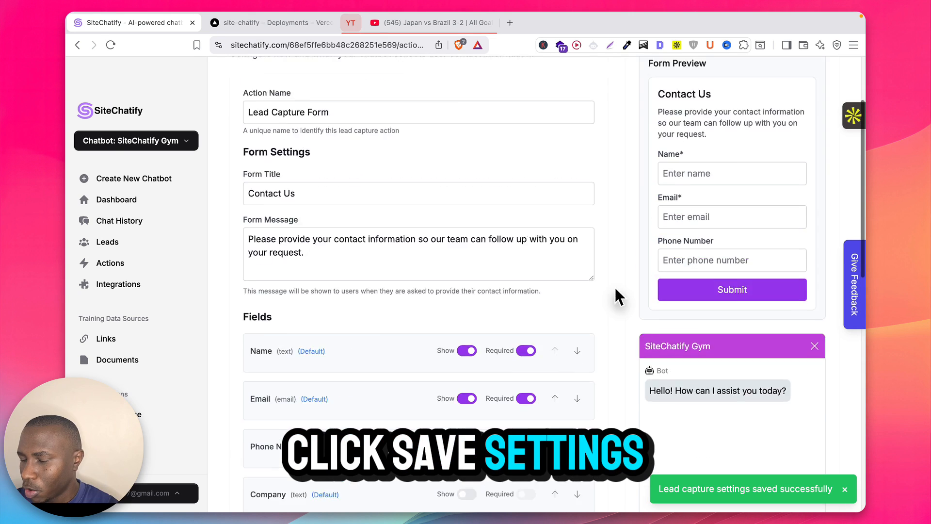
# Step: Send 'I would like a private trainer' to the chatbot in the preview chat
pyautogui.scroll(-5, 649, 150)
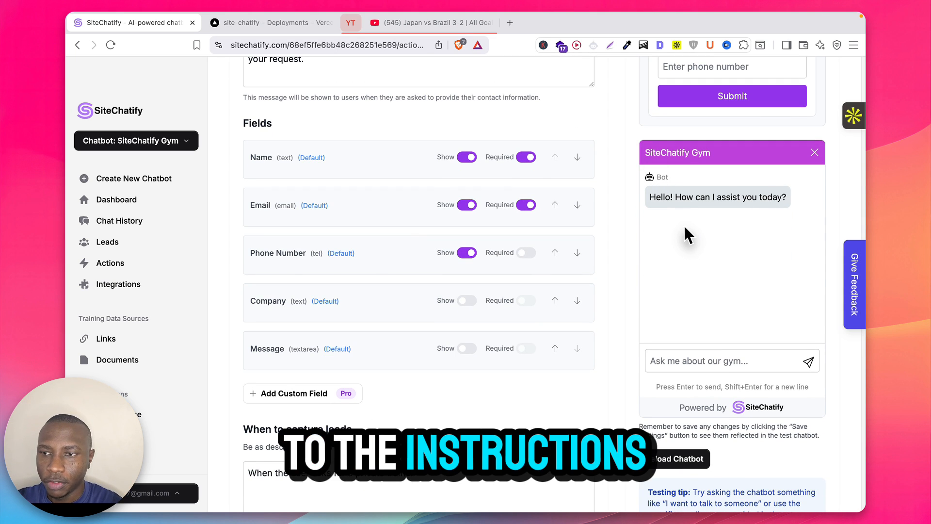
pyautogui.scroll(-3, 683, 223)
pyautogui.click(677, 243)
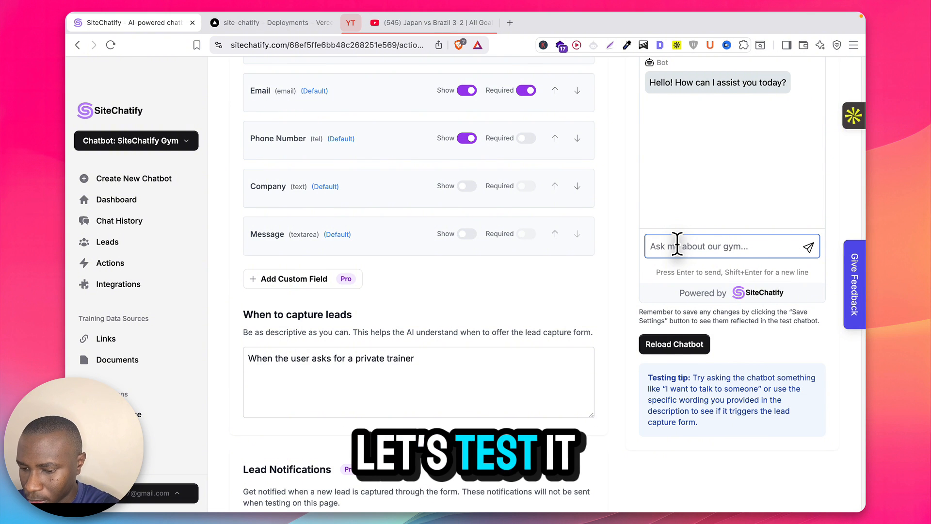
pyautogui.scroll(3, 683, 371)
pyautogui.write('I wou')
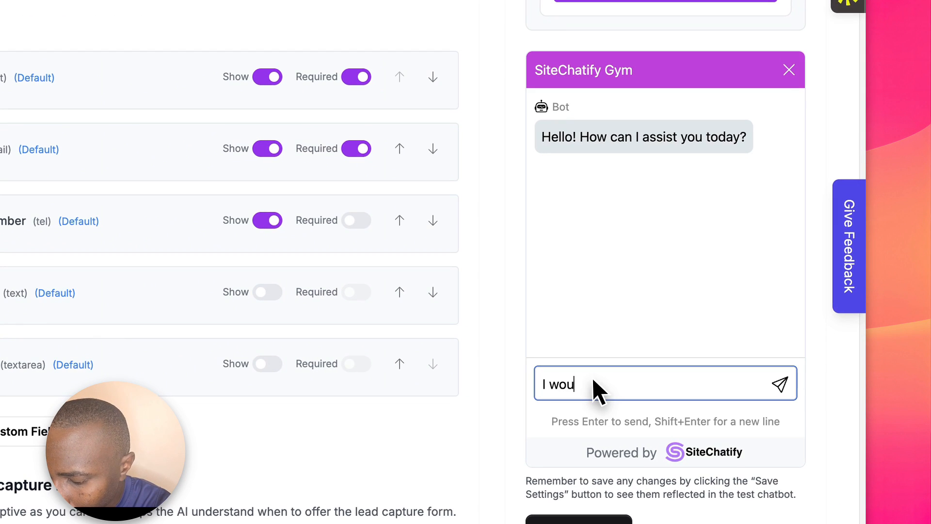
pyautogui.write('ld like a private trainer')
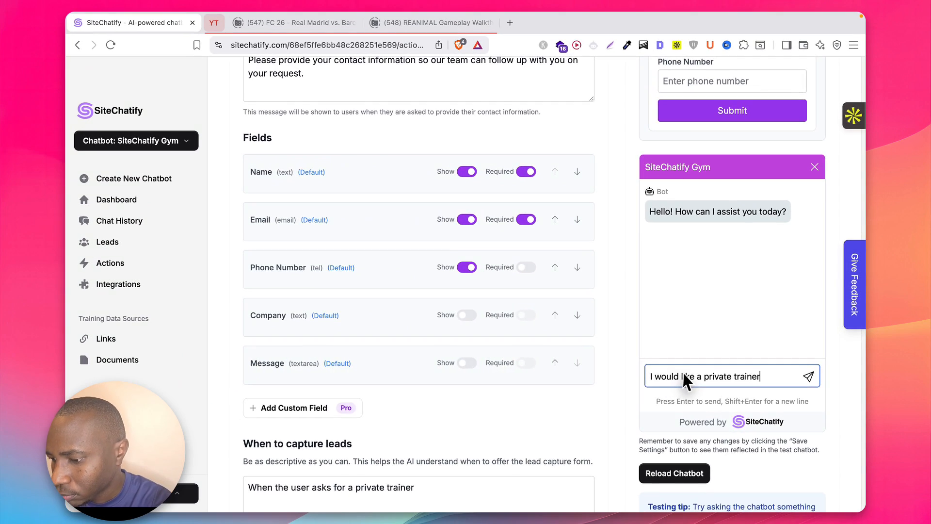
pyautogui.press('Return')
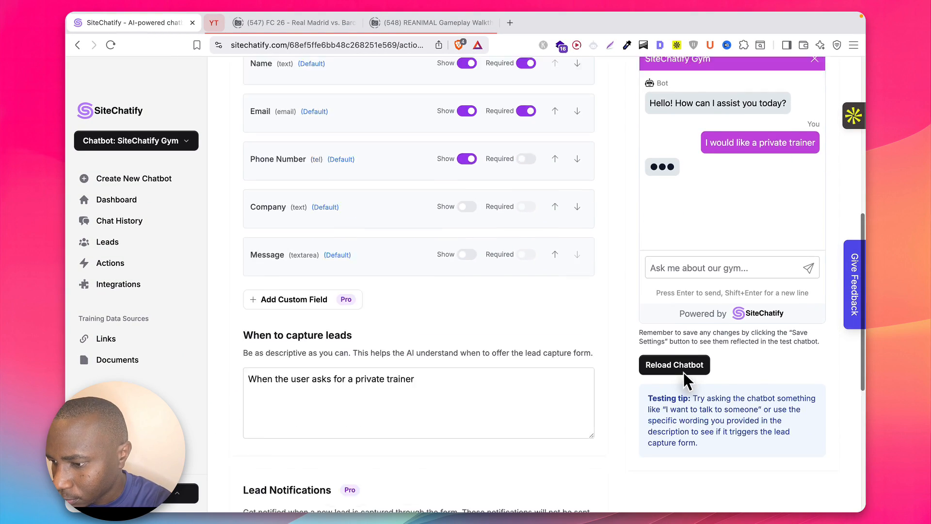
# Step: Check the Contact Us form reply and scroll to the 'When to capture leads' setting
pyautogui.scroll(5, 684, 375)
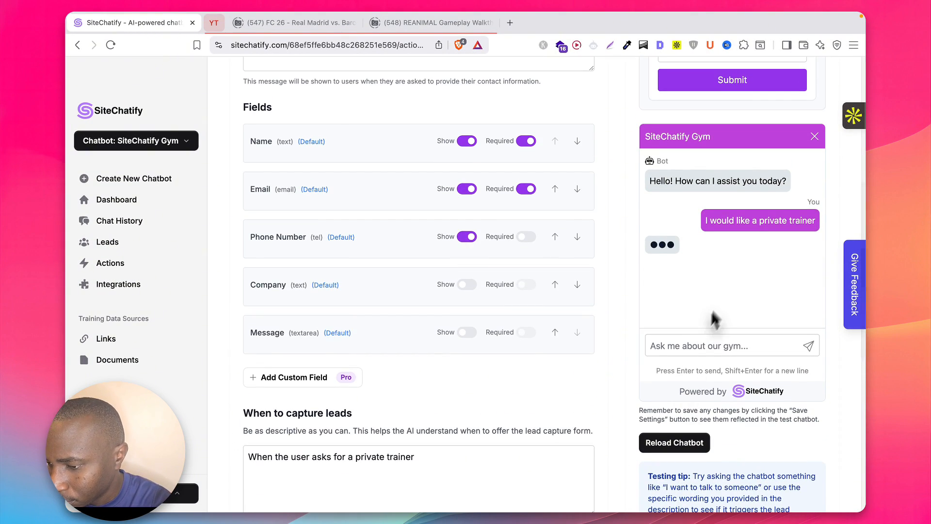
pyautogui.scroll(-5, 735, 291)
pyautogui.scroll(4, 735, 298)
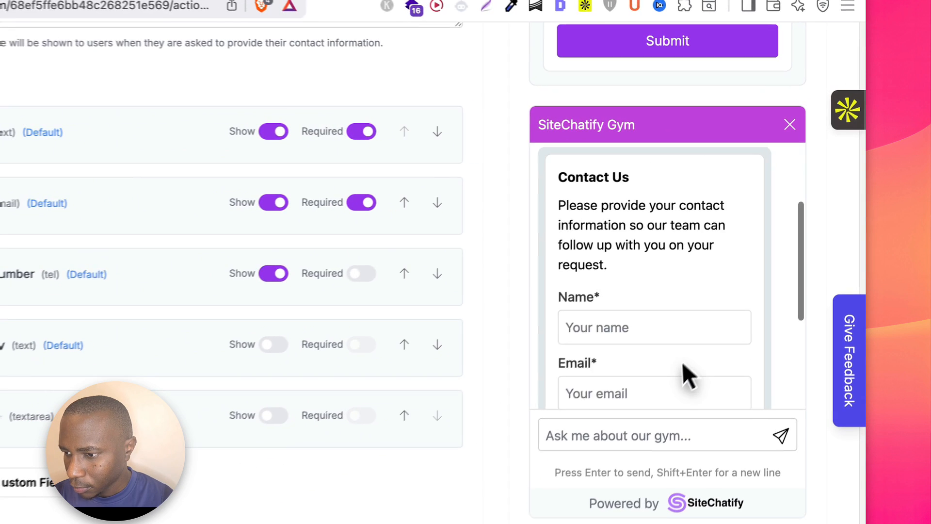
pyautogui.scroll(5, 676, 369)
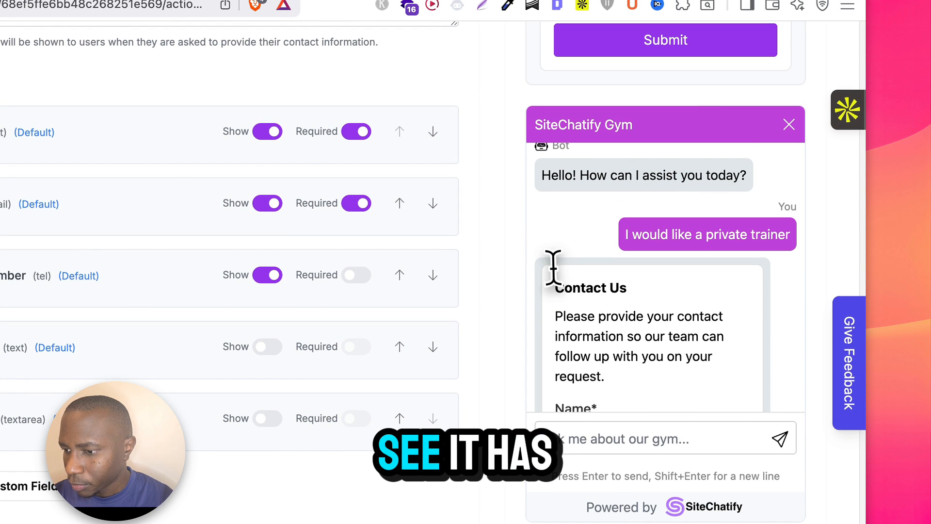
pyautogui.scroll(1, 550, 255)
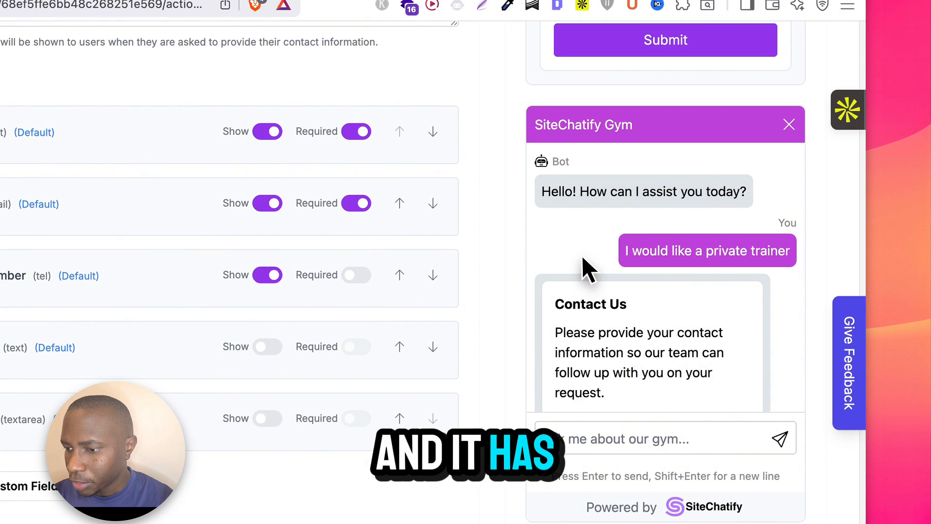
pyautogui.scroll(-1, 602, 282)
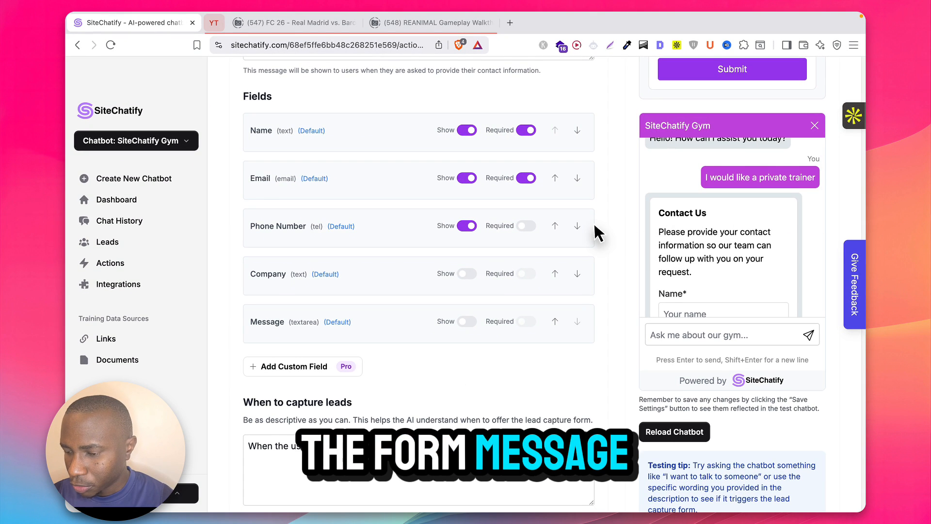
pyautogui.scroll(1, 597, 233)
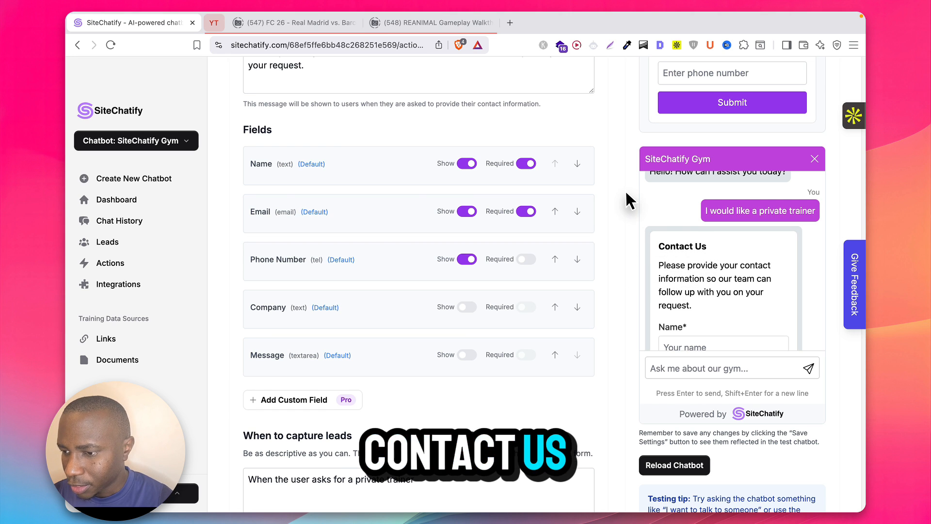
pyautogui.scroll(-3, 684, 291)
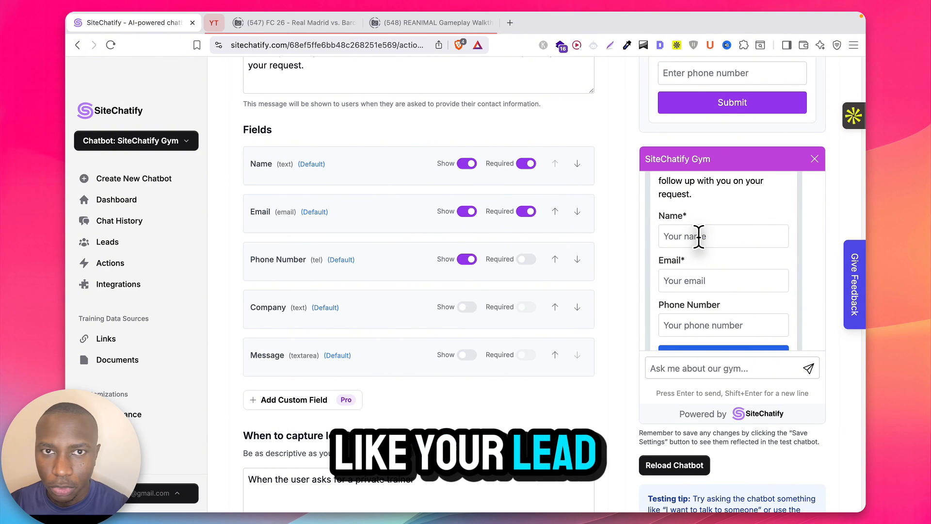
pyautogui.scroll(-3, 699, 236)
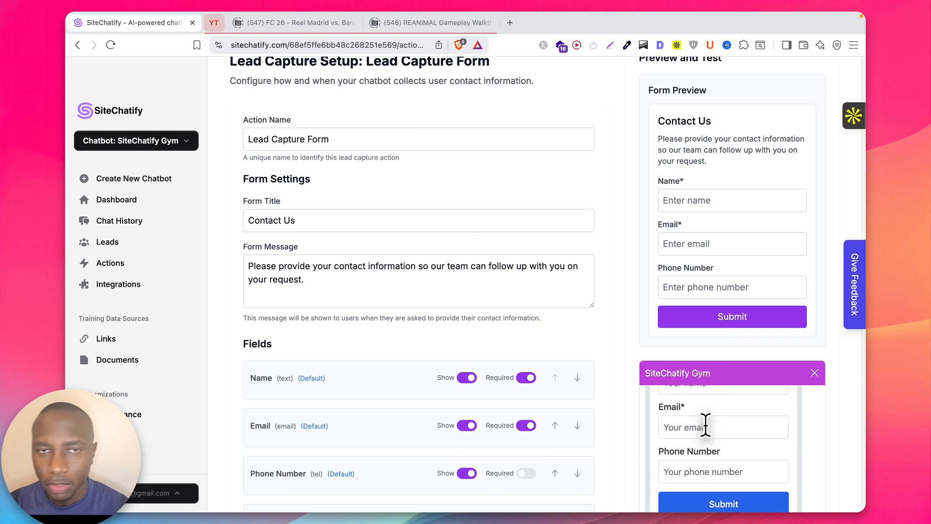
pyautogui.scroll(-3, 705, 423)
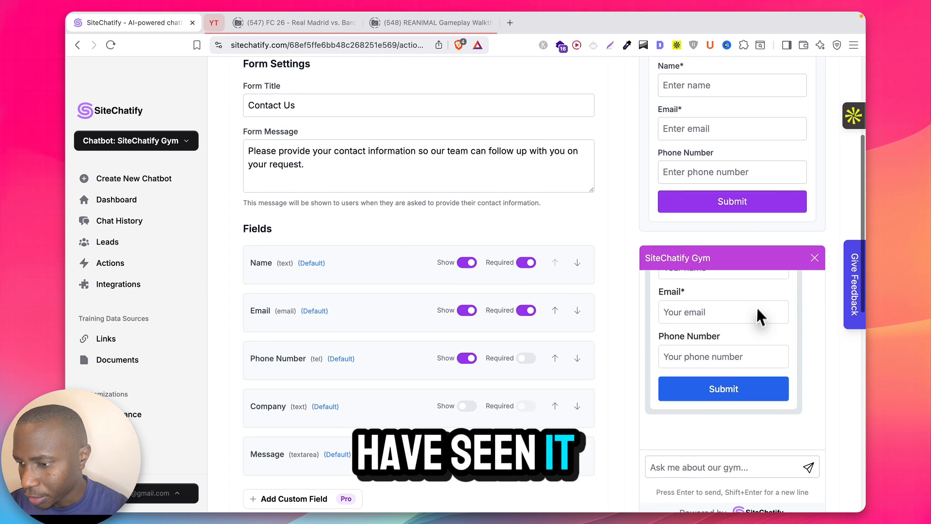
pyautogui.scroll(5, 756, 307)
pyautogui.scroll(-1, 757, 303)
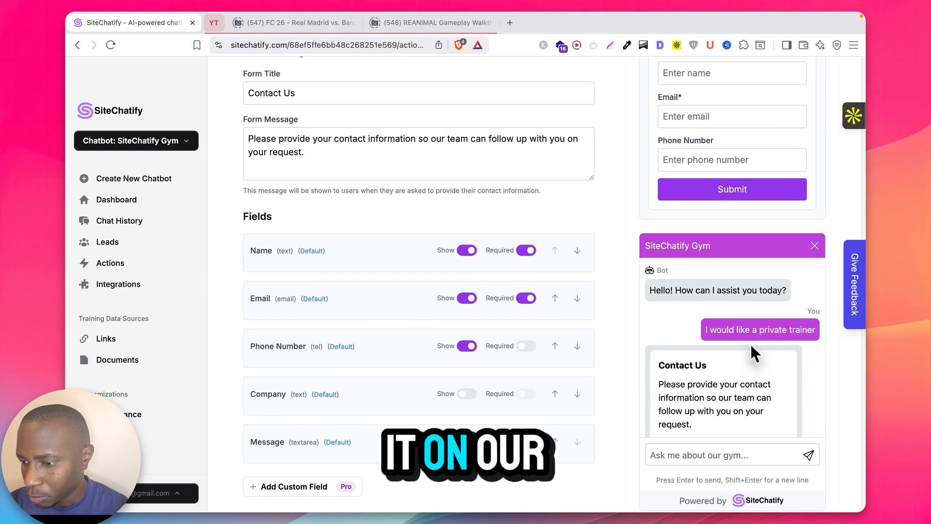
pyautogui.scroll(-10, 750, 343)
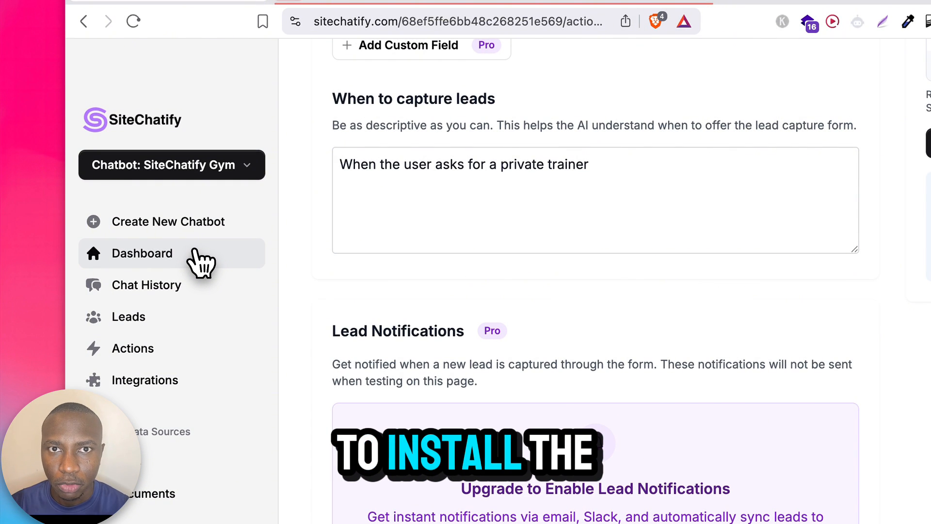
# Step: Go to the Dashboard and copy the chatbot's embed script
pyautogui.click(200, 262)
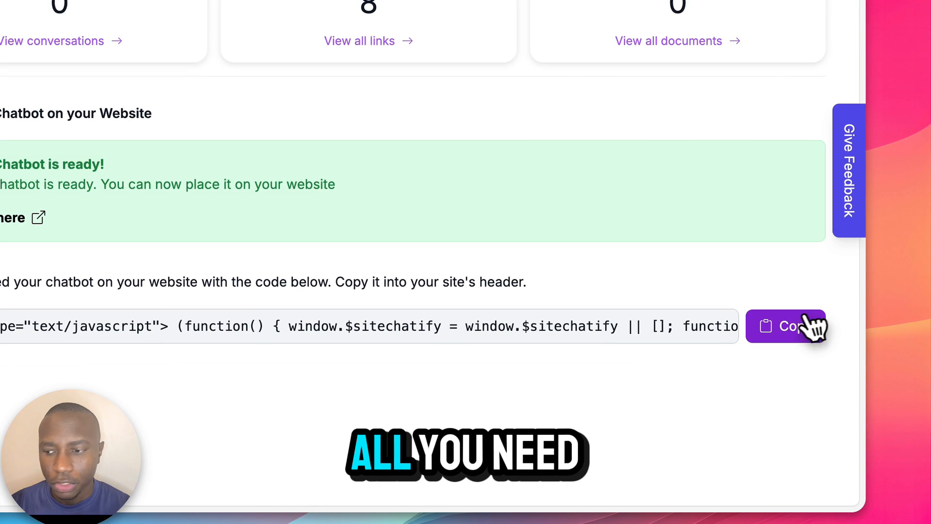
pyautogui.click(804, 327)
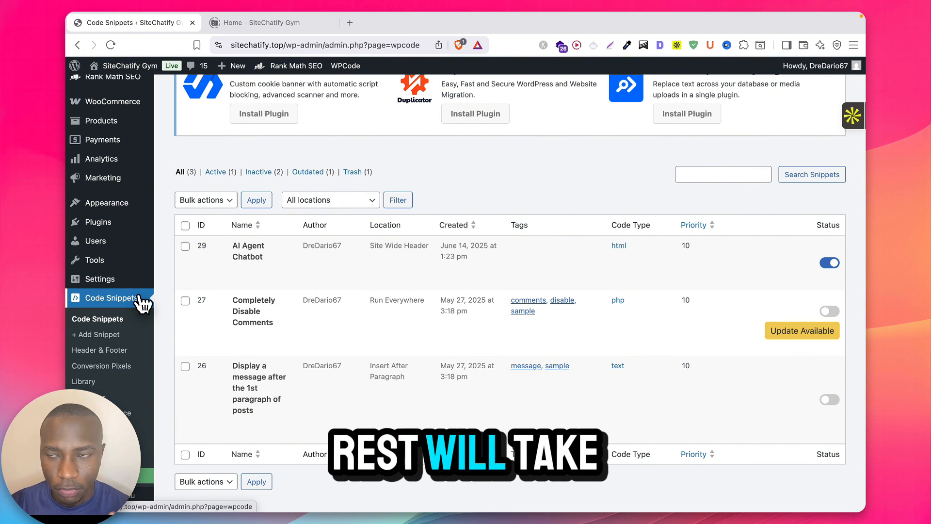
# Step: Replace the AI Agent Chatbot snippet's code with the embed script, update it, and view the homepage
pyautogui.scroll(2, 144, 303)
pyautogui.click(240, 322)
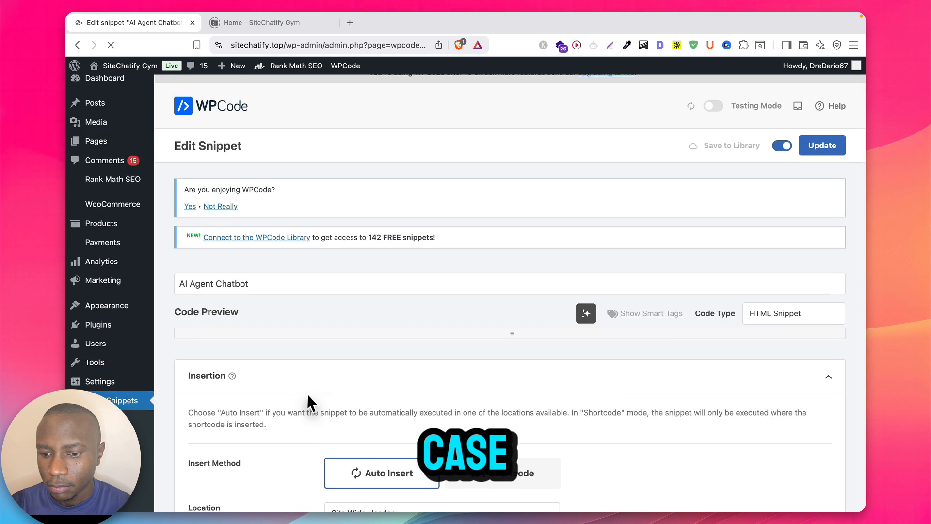
pyautogui.scroll(-5, 308, 401)
pyautogui.scroll(5, 307, 391)
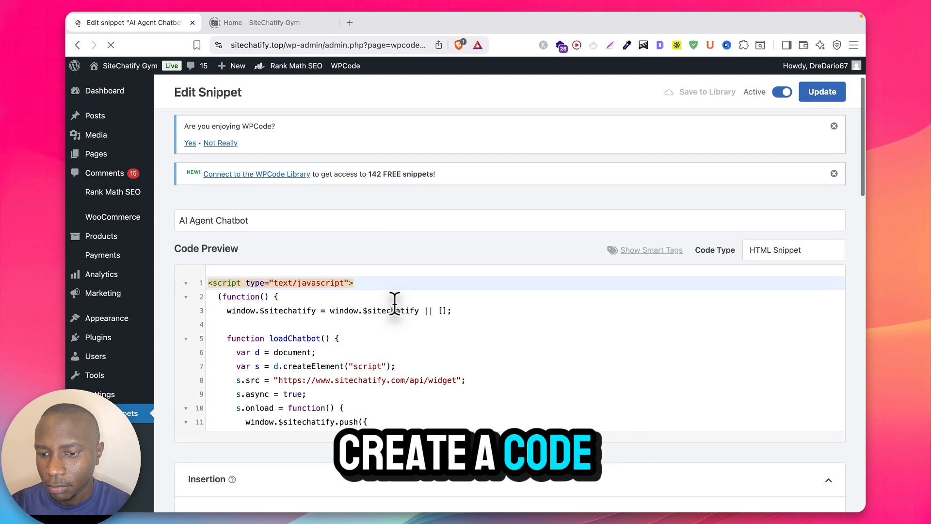
pyautogui.click(383, 322)
pyautogui.press('super+a')
pyautogui.scroll(-7, 378, 323)
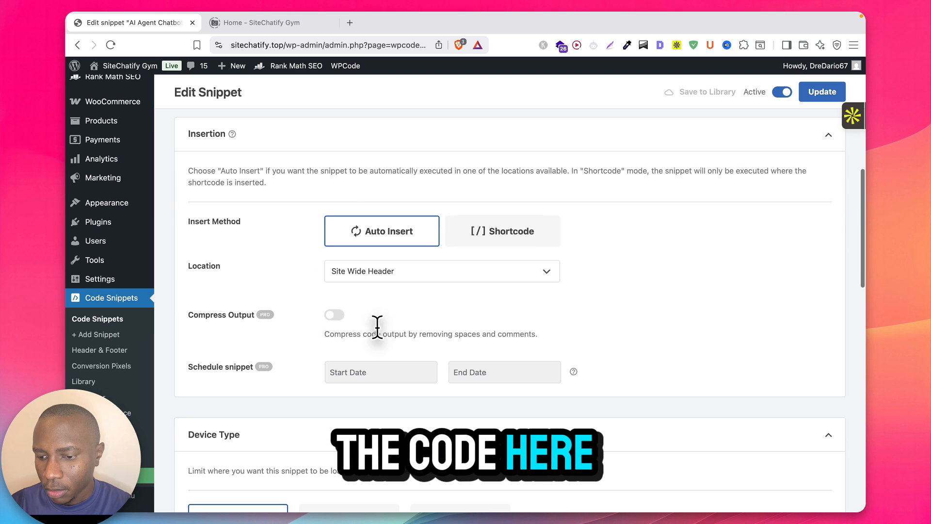
pyautogui.scroll(-7, 359, 279)
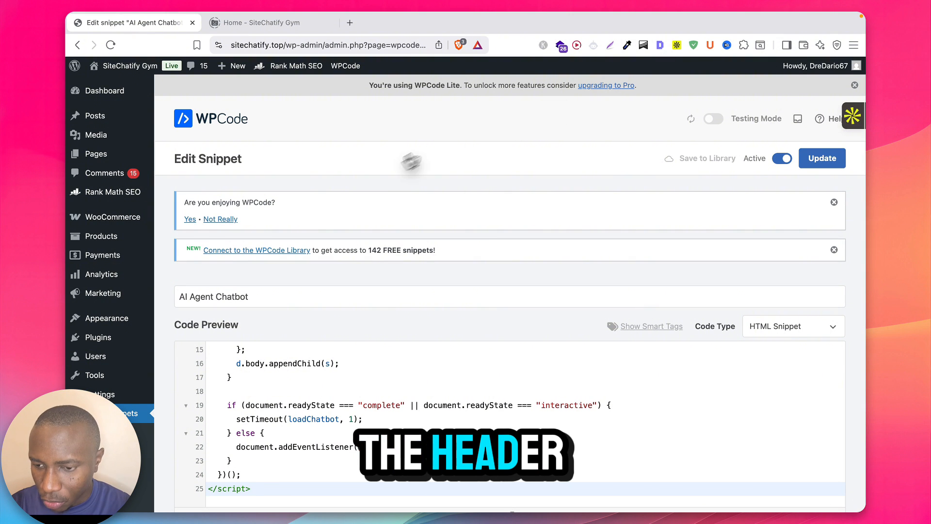
pyautogui.click(838, 162)
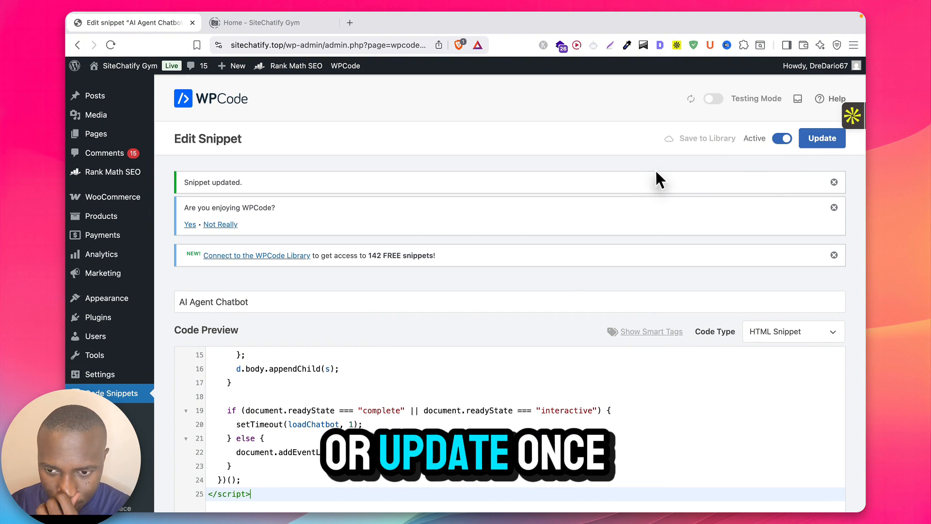
pyautogui.click(269, 22)
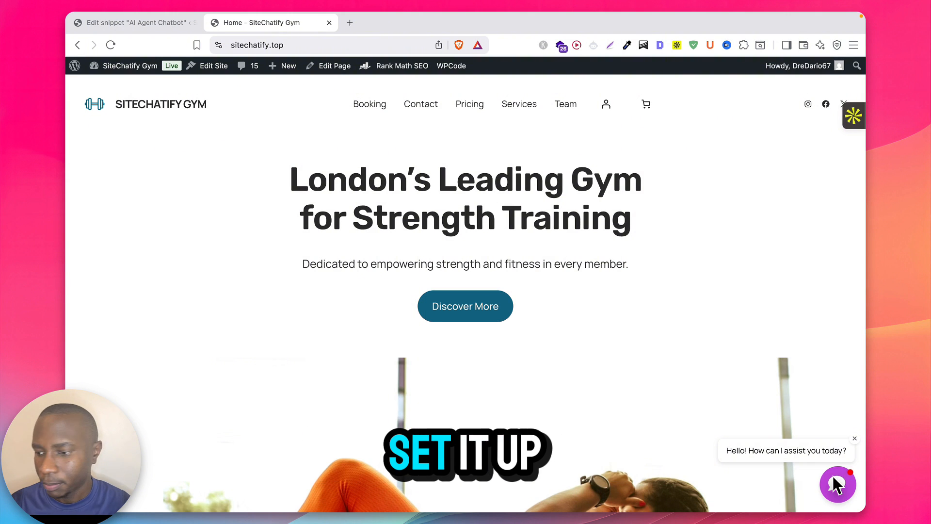
# Step: Open the site's chat widget and ask for a private trainer
pyautogui.click(834, 476)
pyautogui.write('I would like a private trainer')
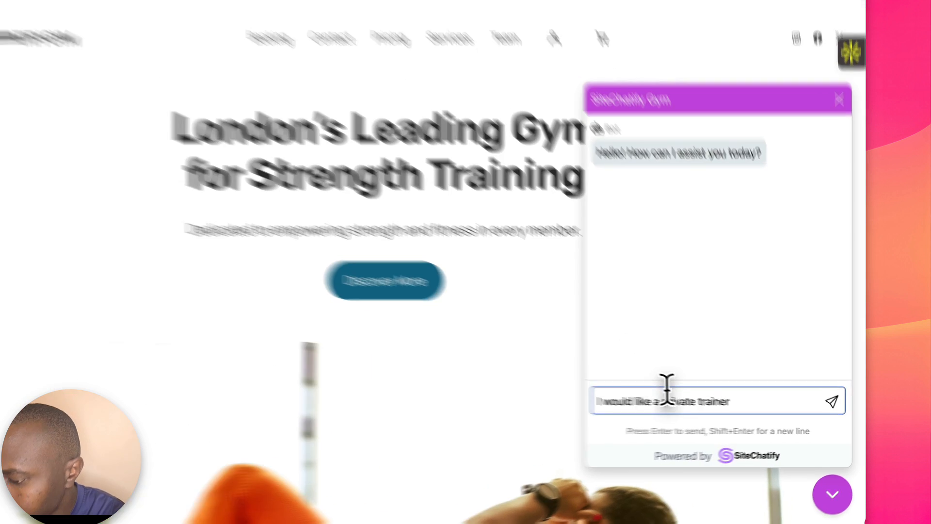
pyautogui.press('Return')
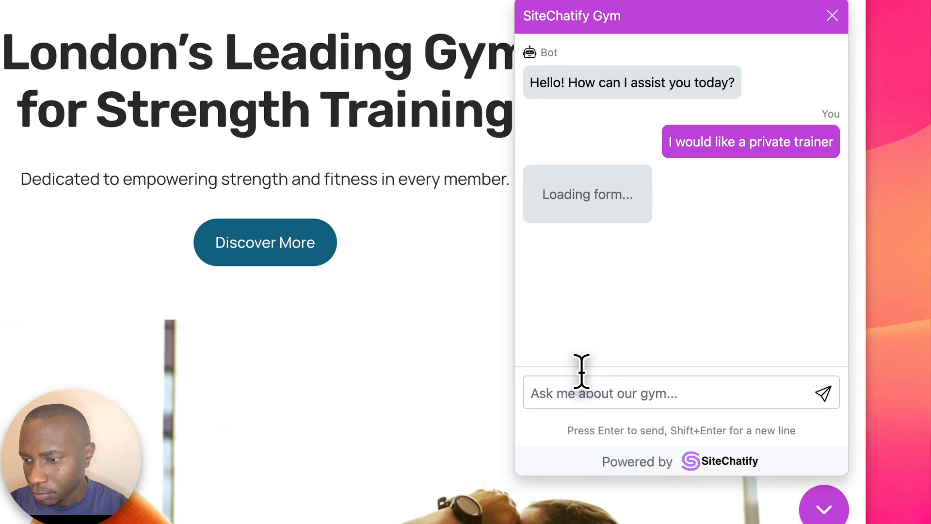
pyautogui.scroll(-2, 704, 257)
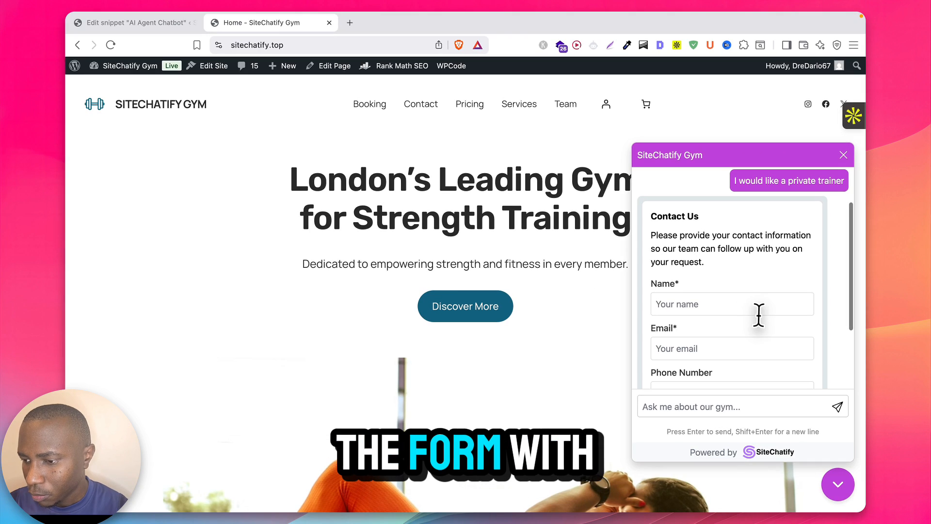
pyautogui.scroll(-1, 611, 178)
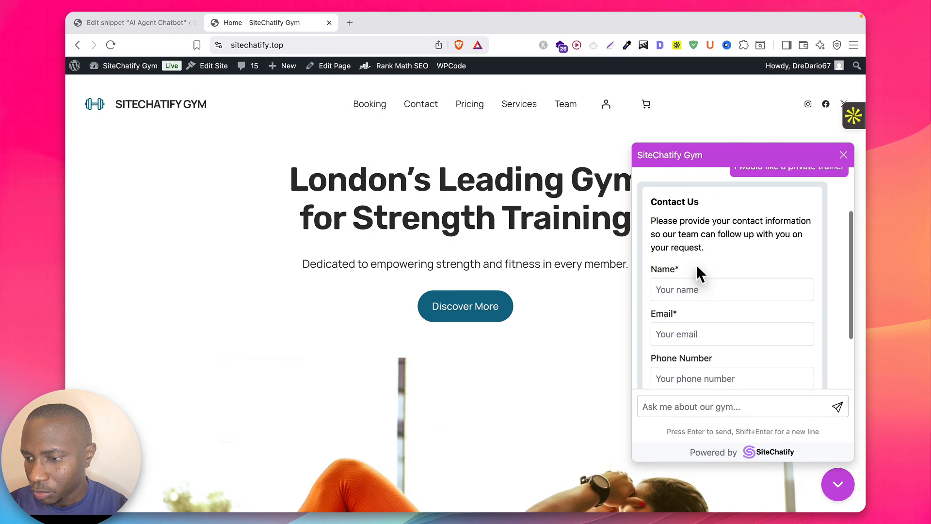
pyautogui.scroll(1, 697, 267)
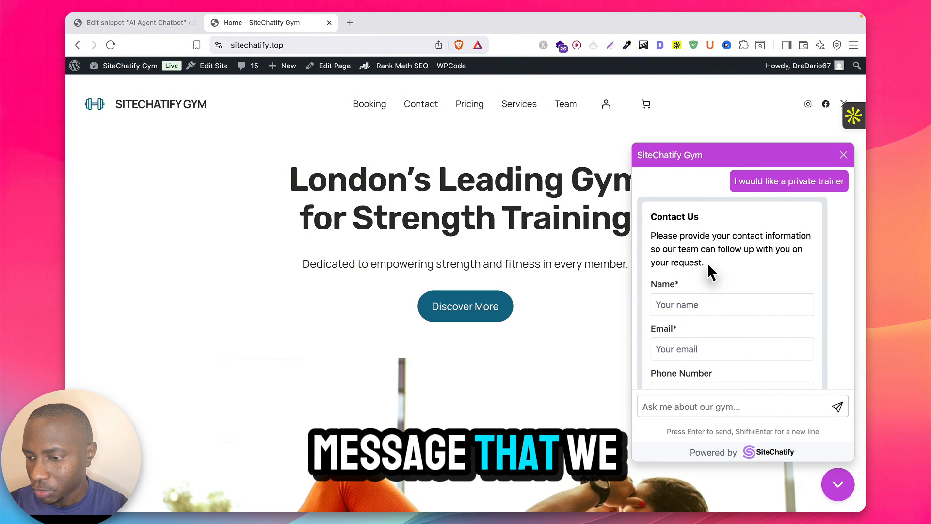
pyautogui.scroll(-2, 689, 286)
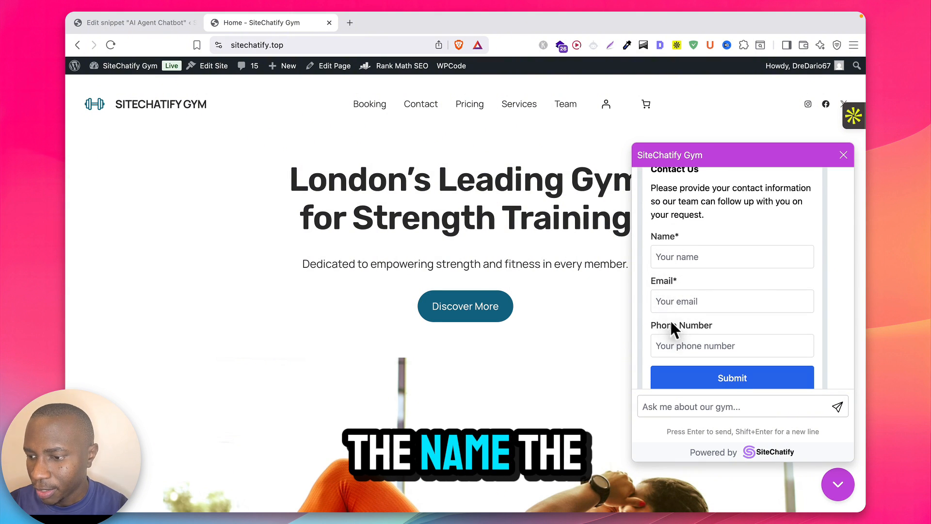
pyautogui.scroll(-2, 679, 326)
pyautogui.scroll(3, 679, 330)
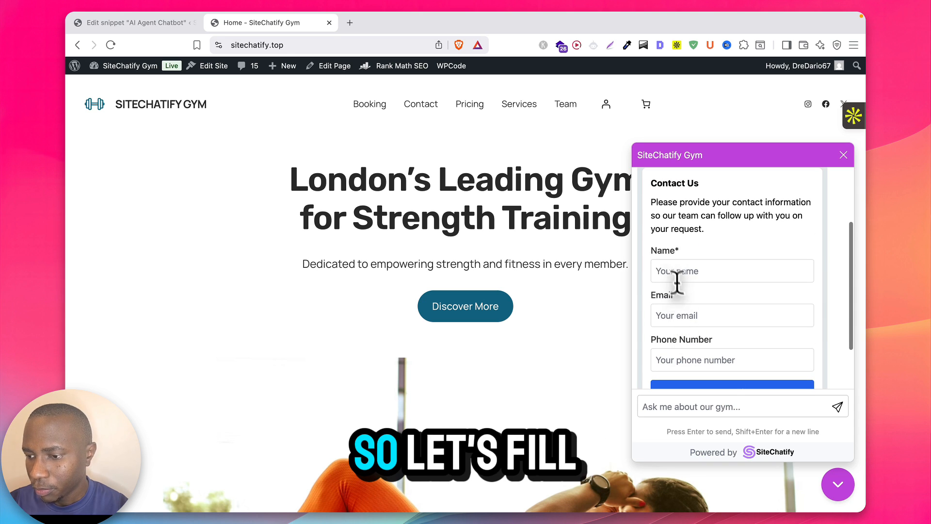
# Step: Fill the Contact Us form with a test name, email and phone number, and submit it
pyautogui.click(673, 270)
pyautogui.write('David')
pyautogui.click(664, 314)
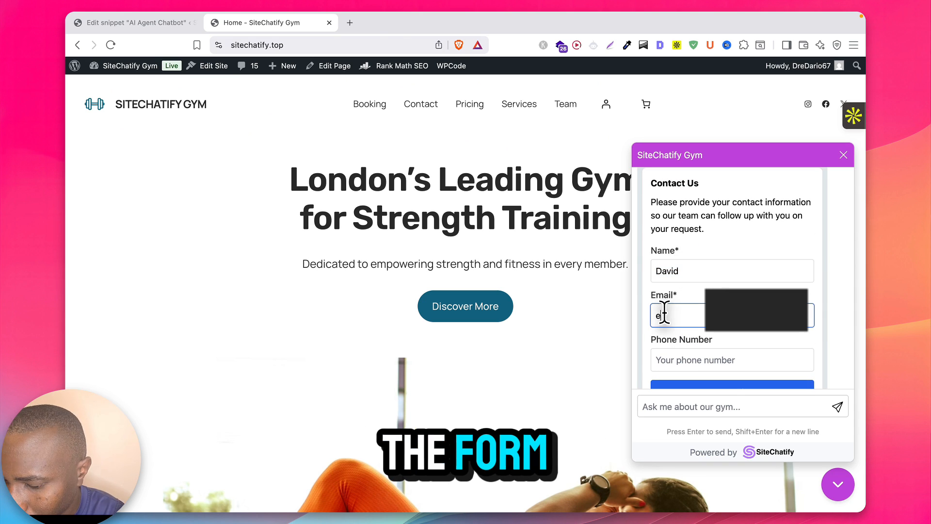
pyautogui.click(669, 357)
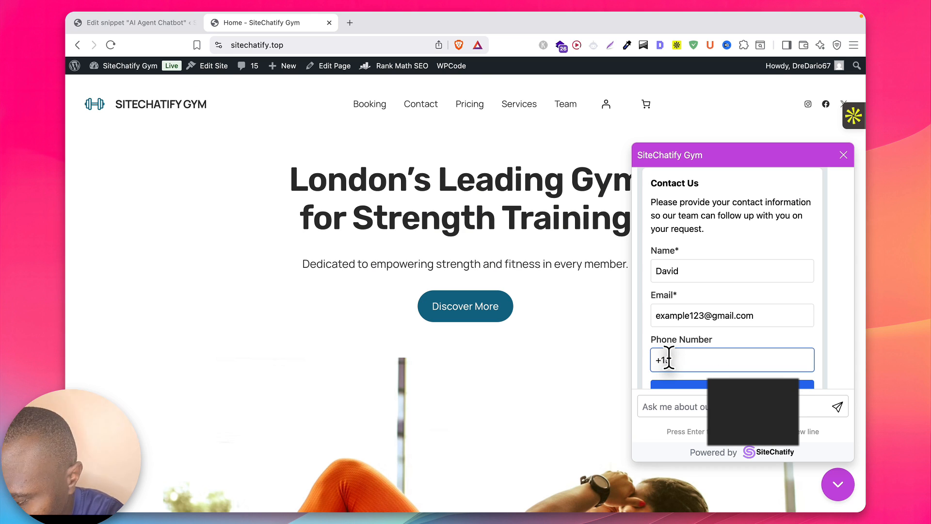
pyautogui.scroll(-2, 704, 345)
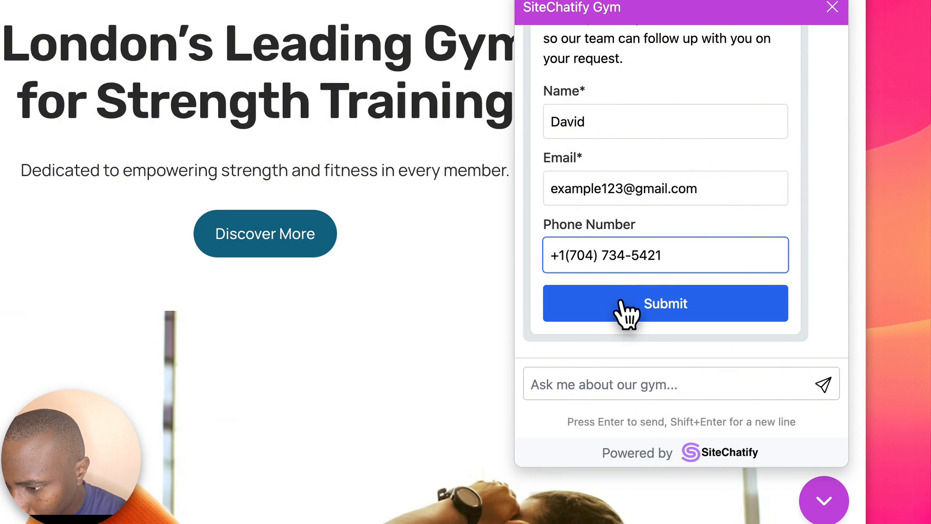
pyautogui.click(626, 313)
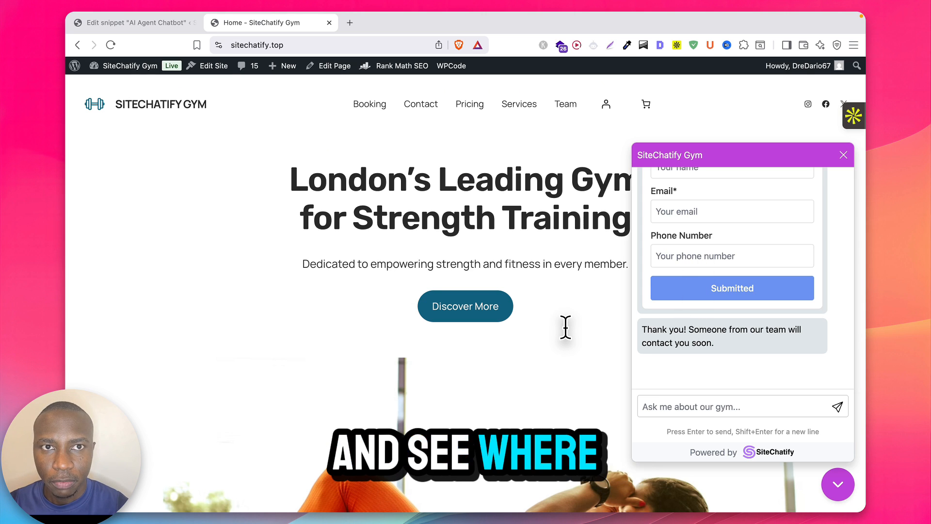
pyautogui.hotkey('ctrl', 'Left')
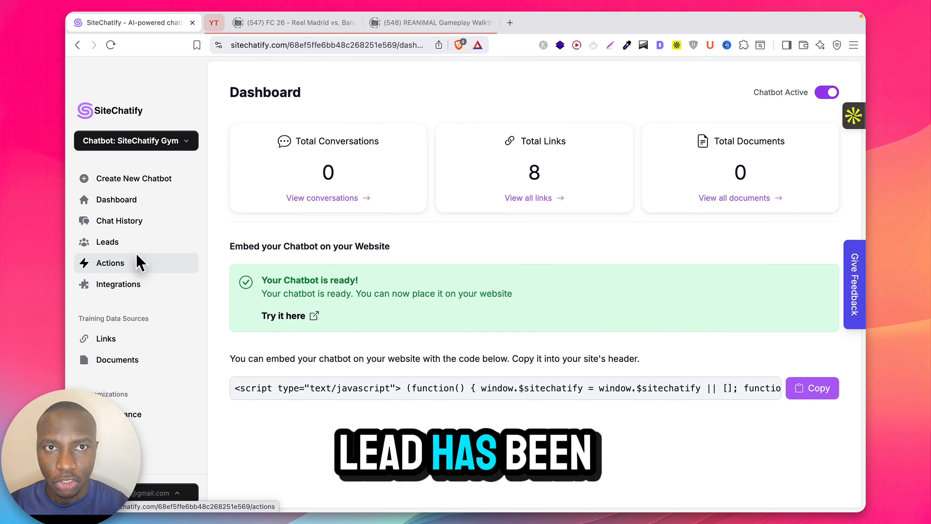
# Step: Check Chat History for the new conversation, then go to Leads showing the Lead Capture Form's 1 lead
pyautogui.click(147, 227)
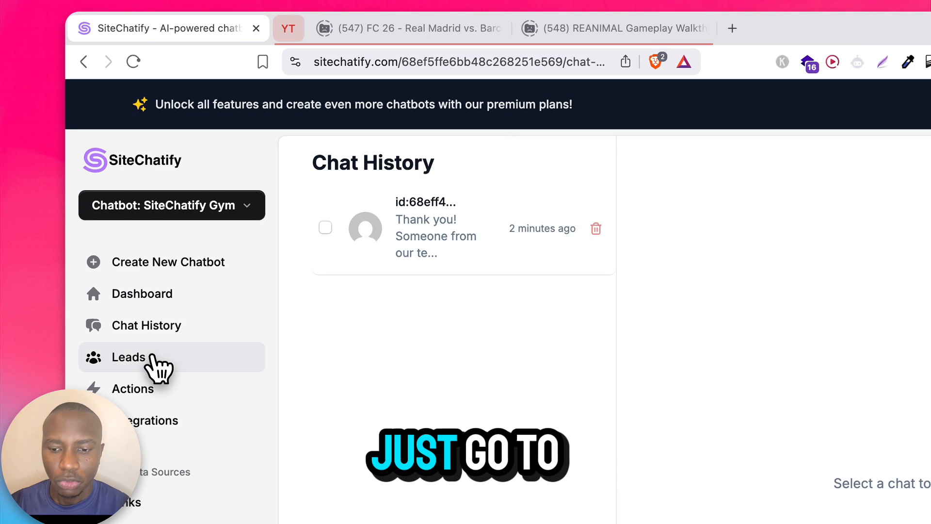
pyautogui.click(154, 360)
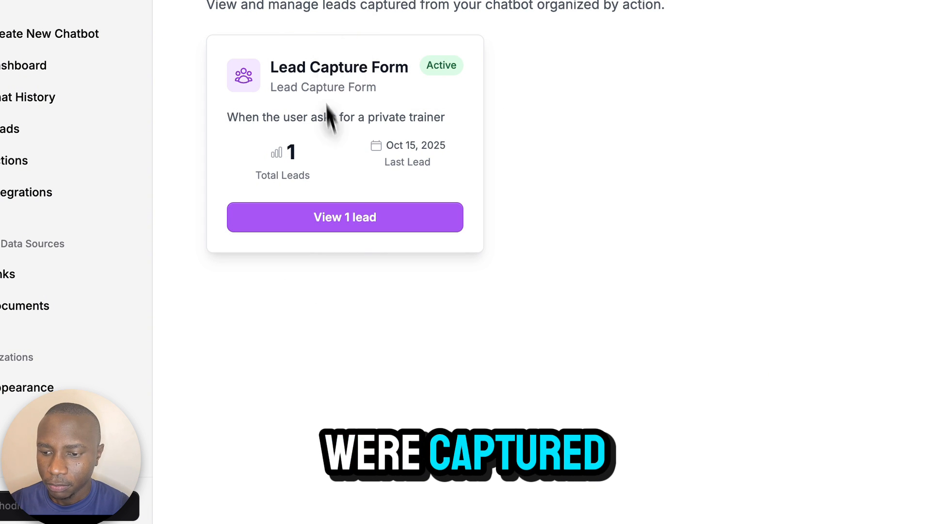
# Step: Open the form's captured lead and review its chat transcript with the private trainer request
pyautogui.click(351, 217)
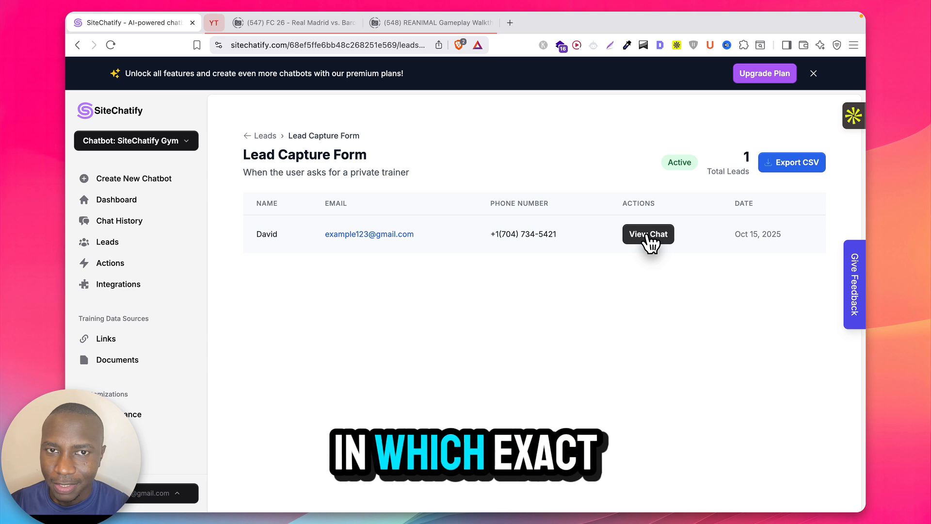
pyautogui.click(649, 238)
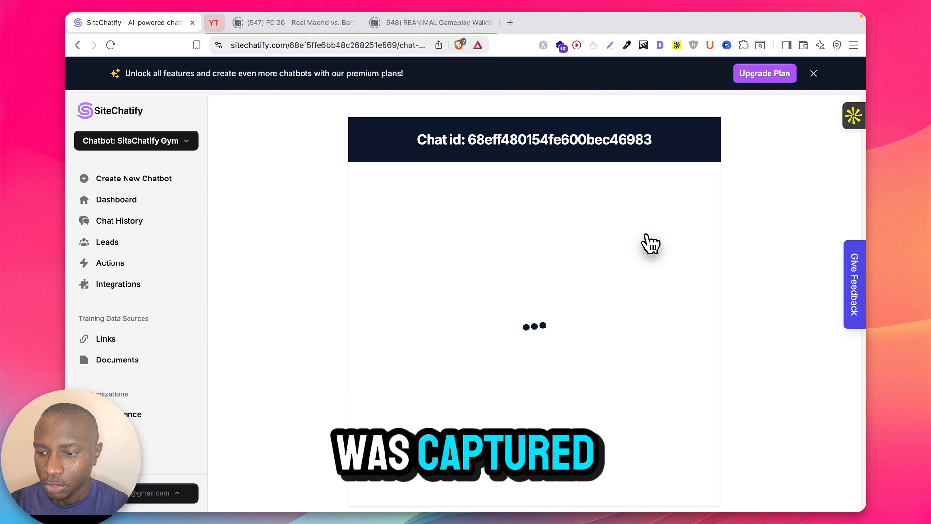
pyautogui.scroll(-2, 537, 213)
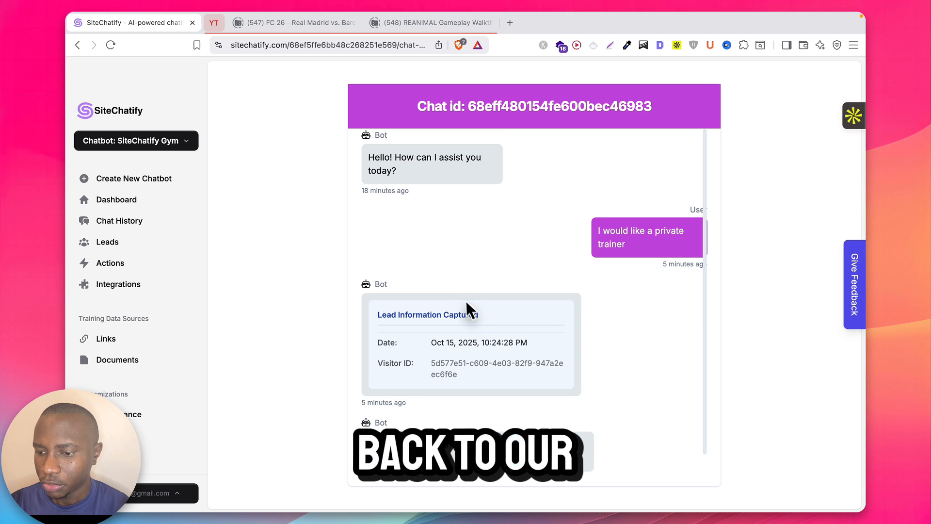
pyautogui.scroll(-1, 469, 304)
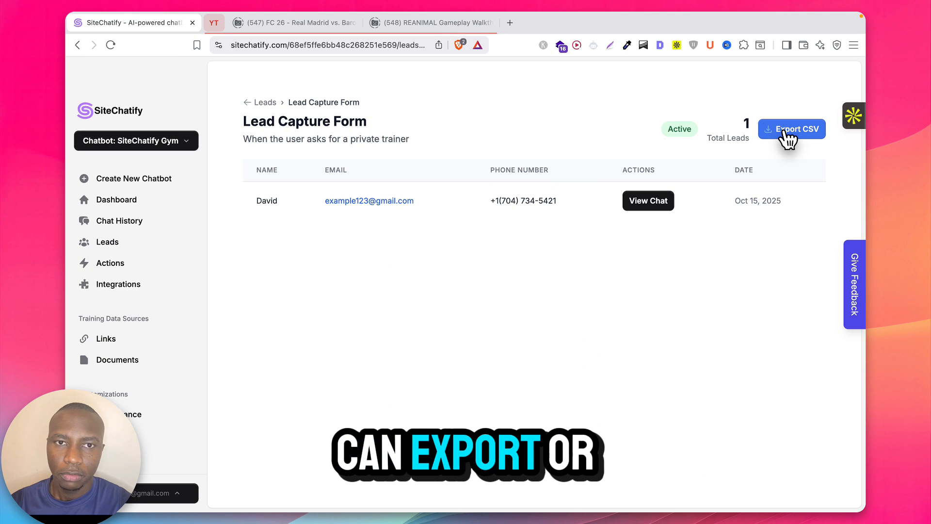